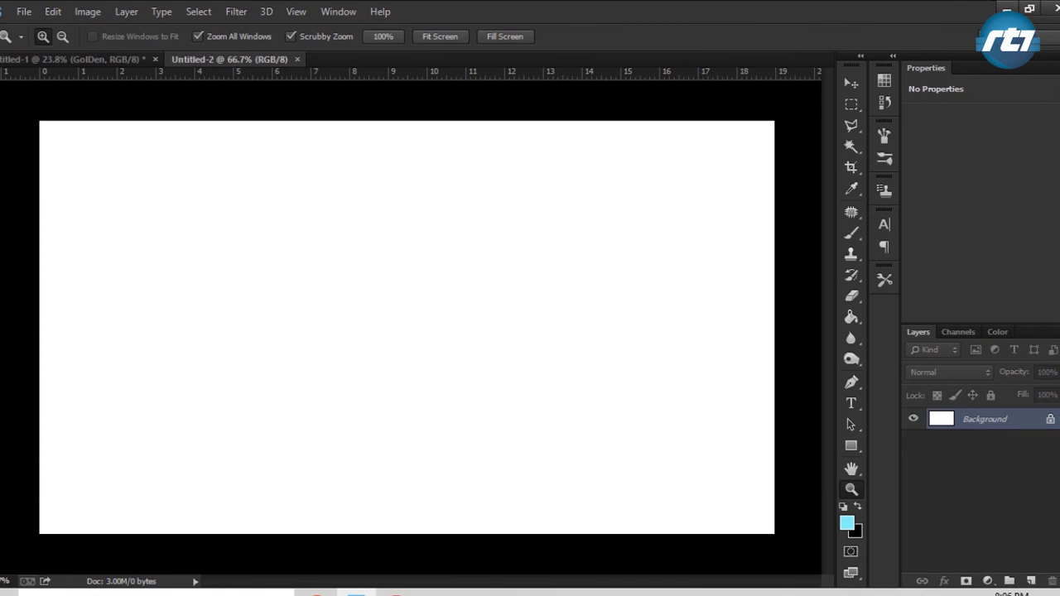
Convert the Background into a regular layer named Layer 0 and add a Gradient Overlay with the Radial style
double_click(985, 419)
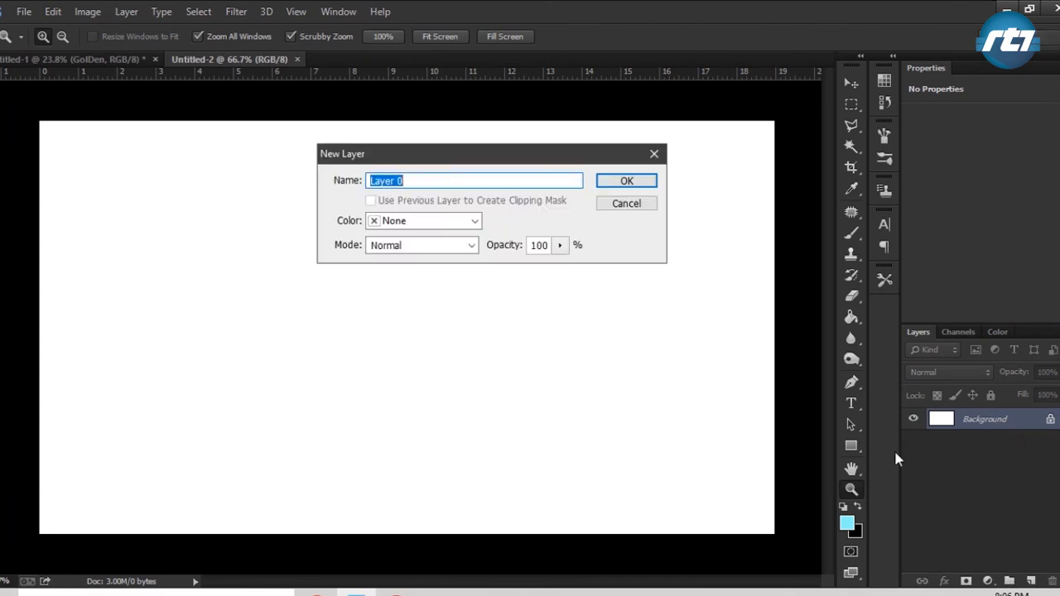
left_click(627, 181)
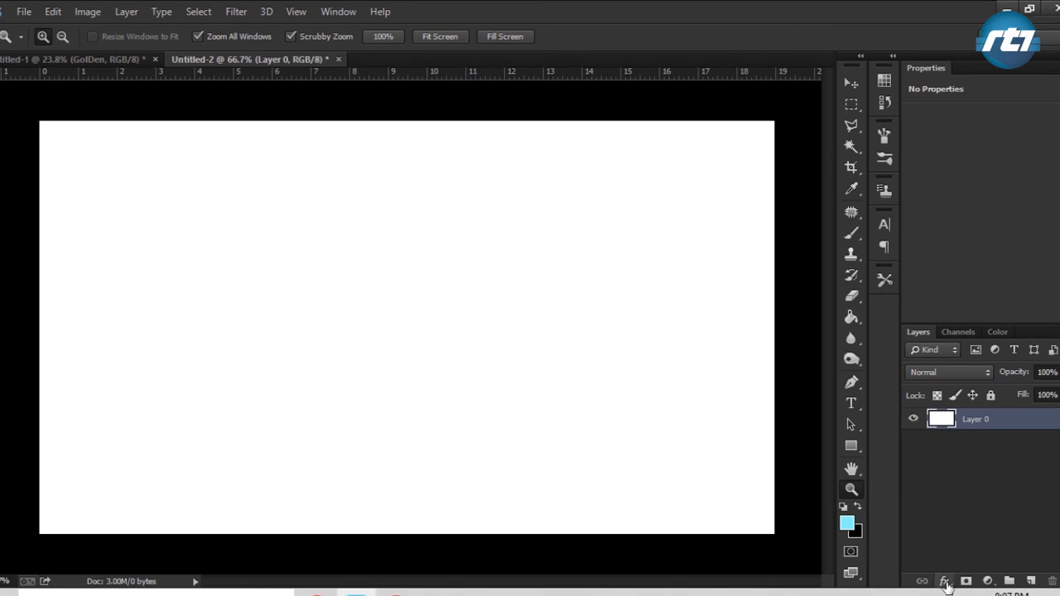
left_click(945, 582)
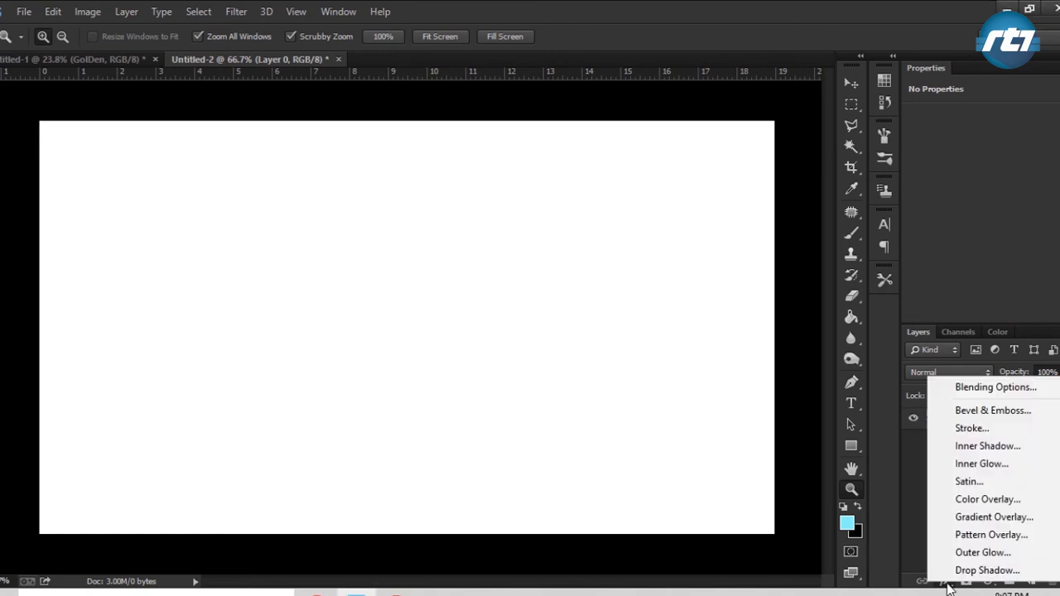
left_click(954, 522)
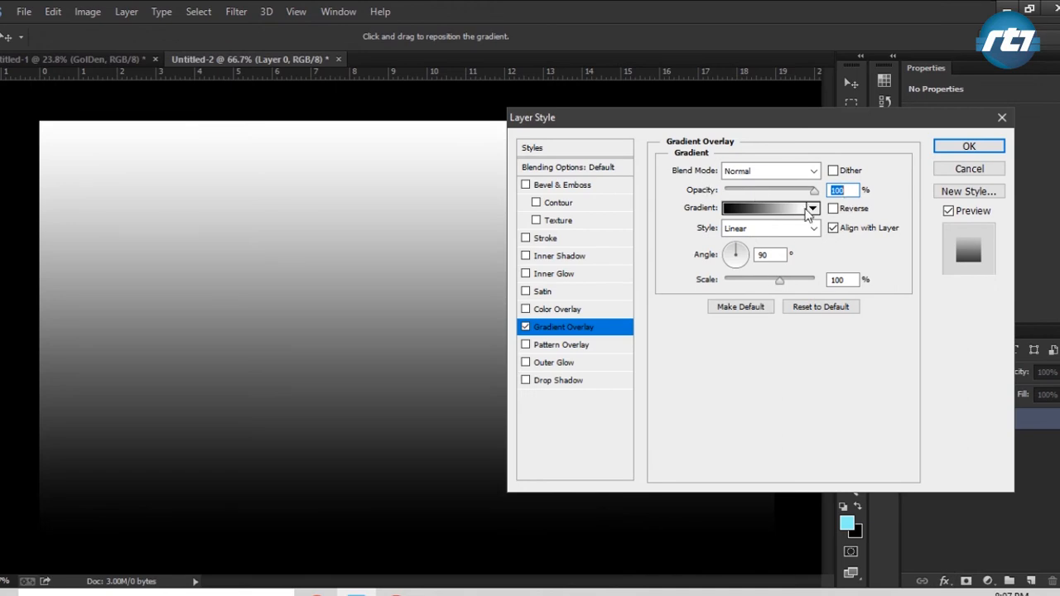
left_click(813, 228)
left_click(813, 233)
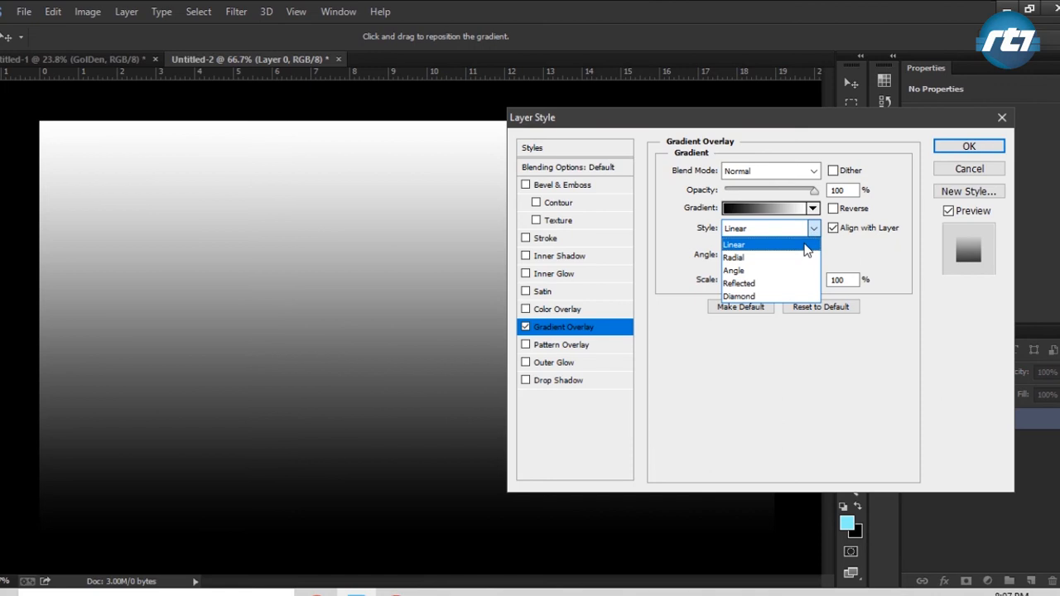
left_click(788, 258)
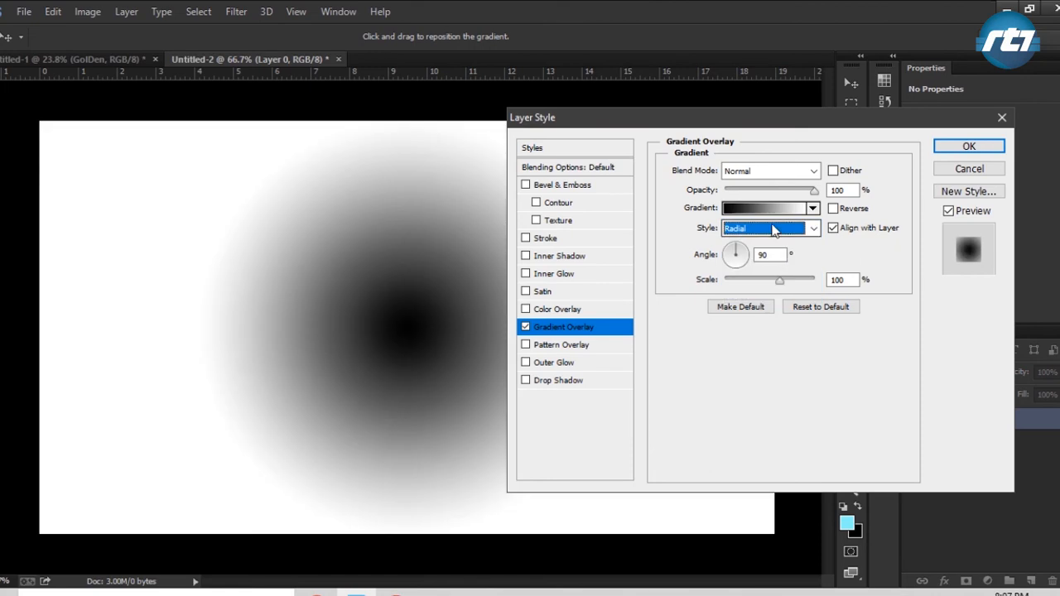
Edit the overlay's gradient and set its starting colour stop to dark grey 454444
left_click(753, 208)
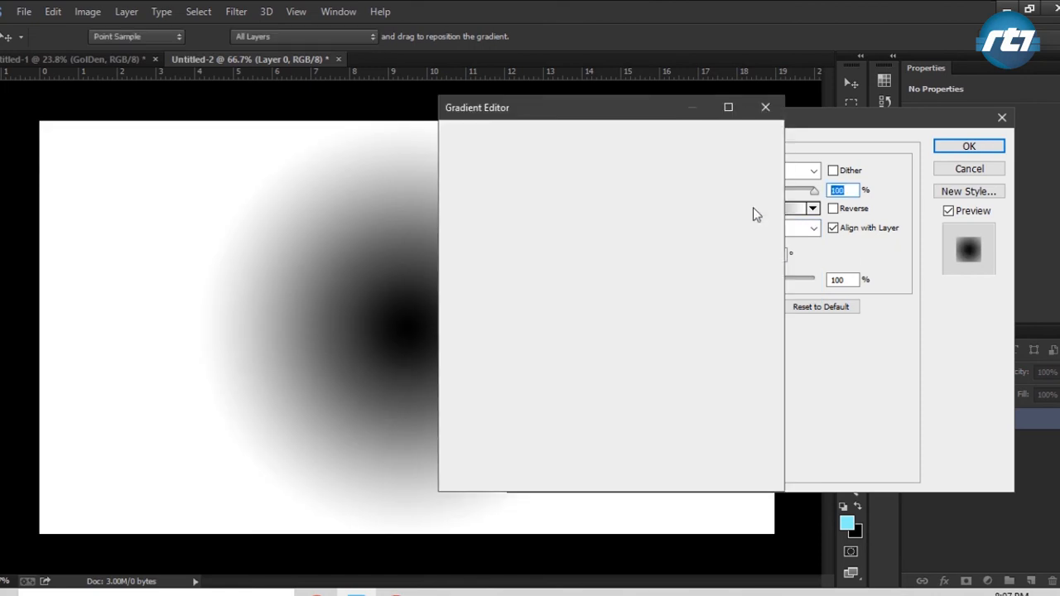
left_click(754, 212)
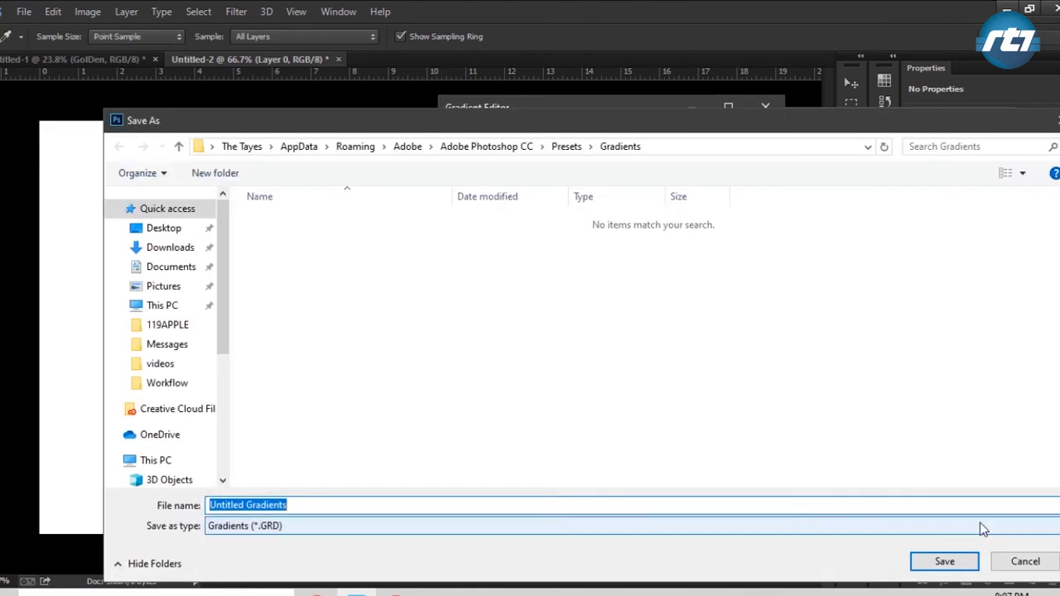
left_click(1026, 560)
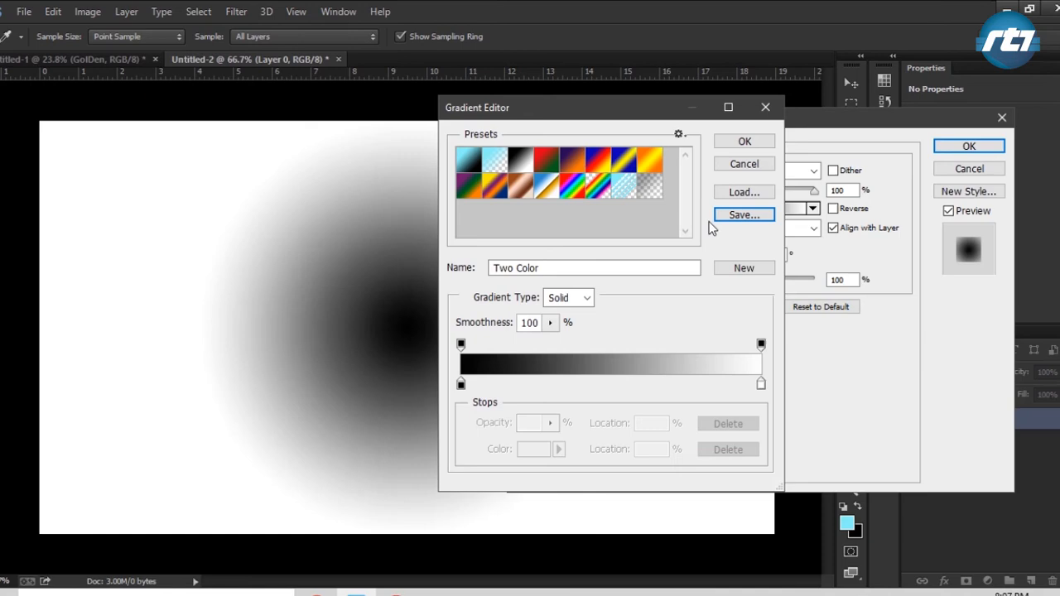
double_click(461, 384)
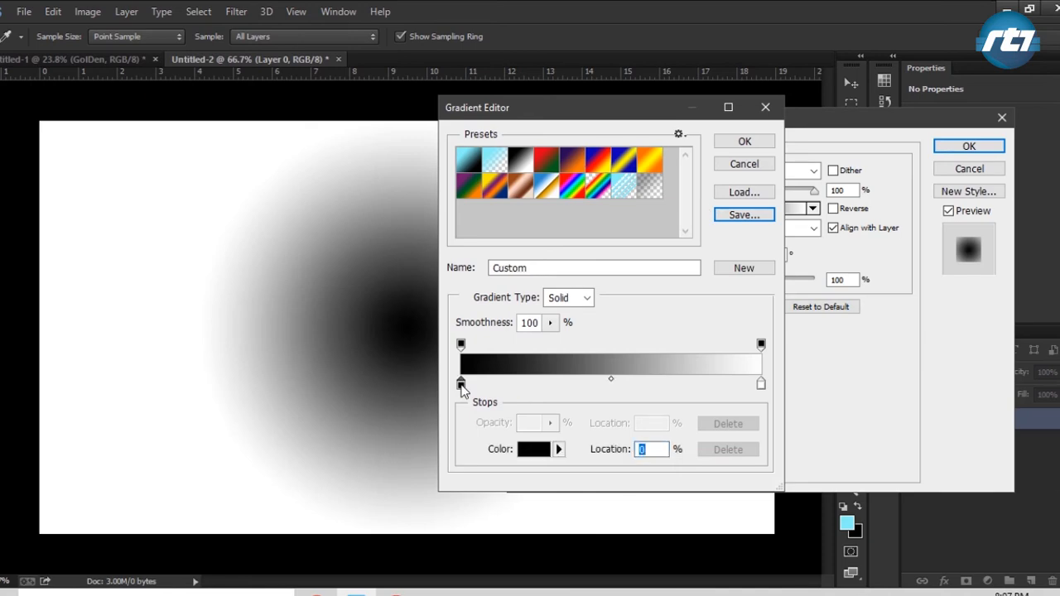
left_click(635, 396)
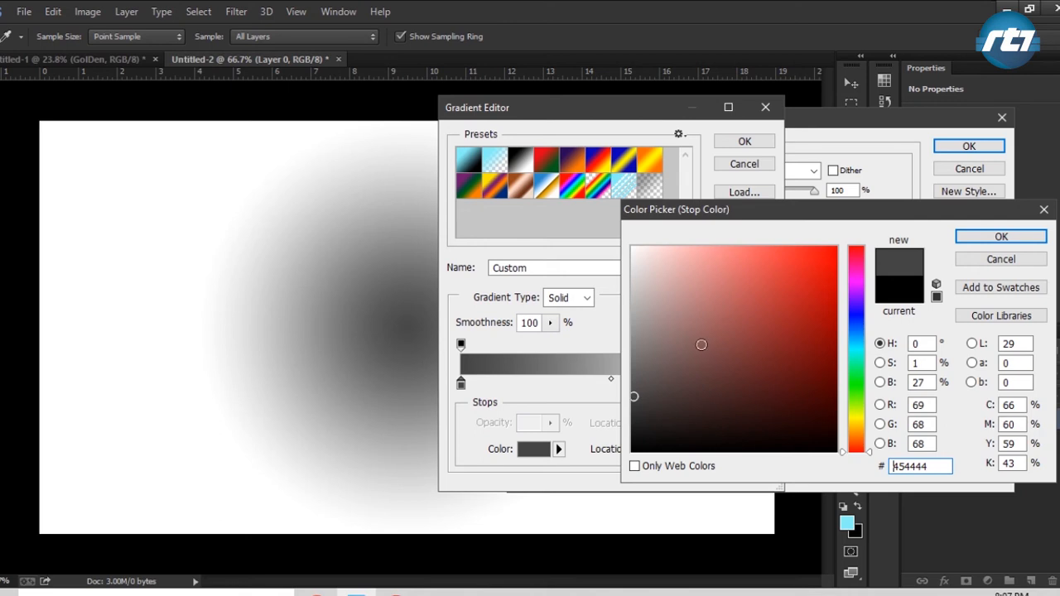
left_click(1004, 236)
Set the gradient's end colour stop to black 000000 and accept the edited gradient
double_click(761, 385)
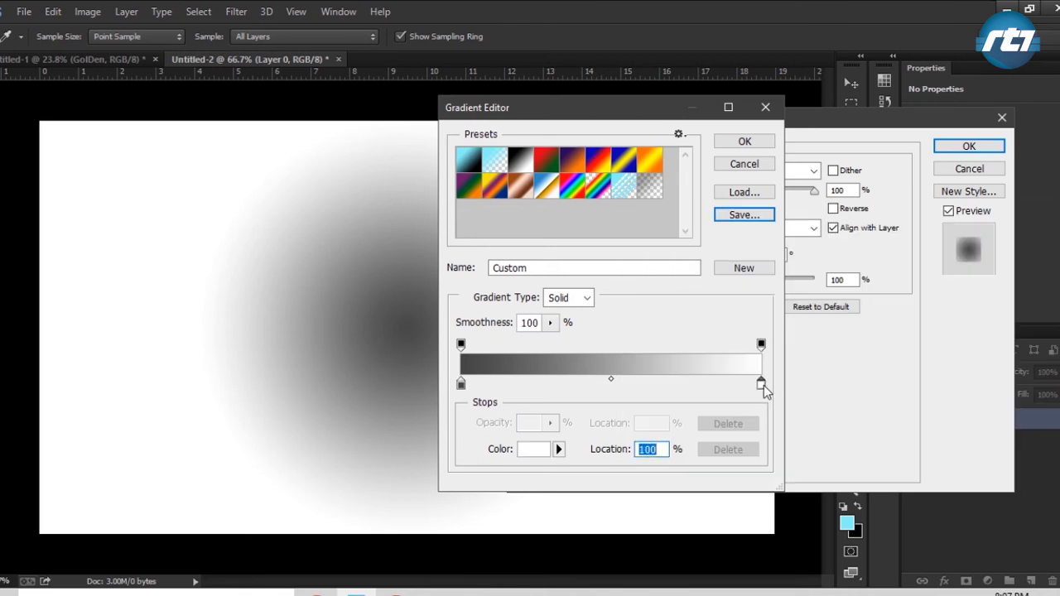
left_click(701, 419)
left_click(679, 426)
left_click(637, 448)
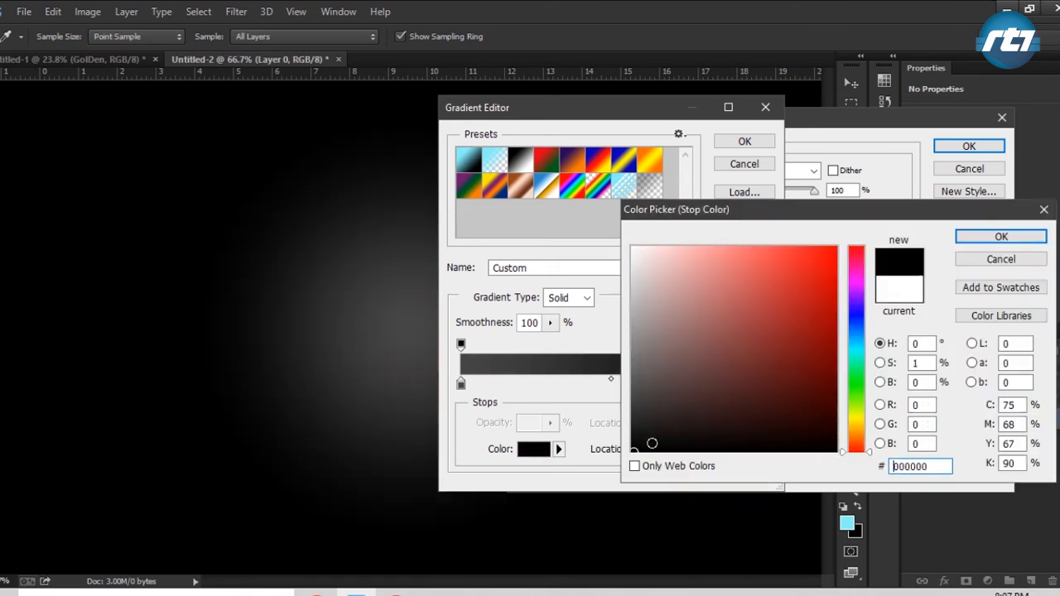
left_click(1001, 236)
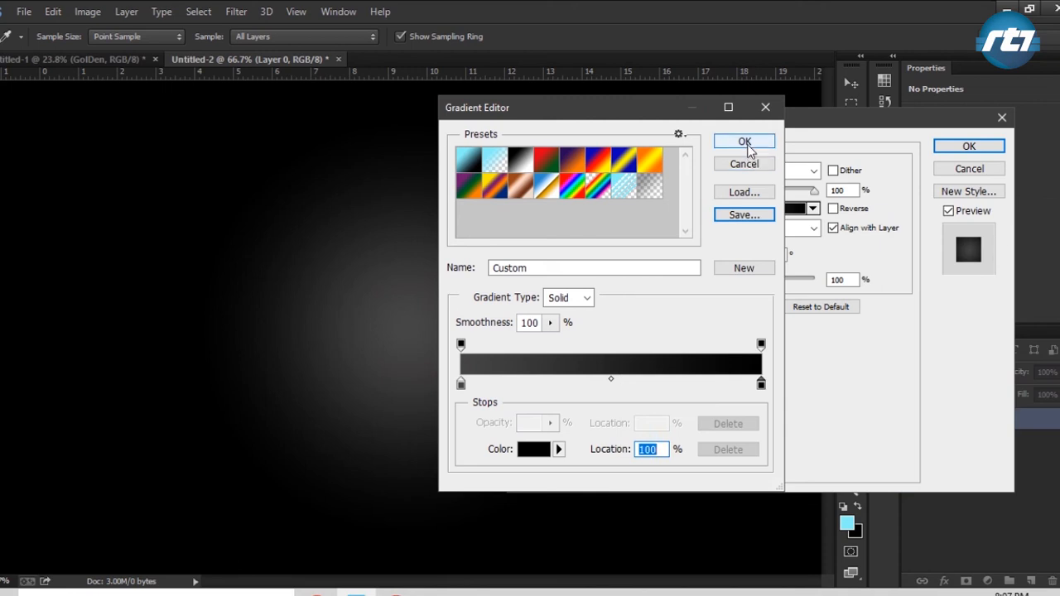
left_click(745, 142)
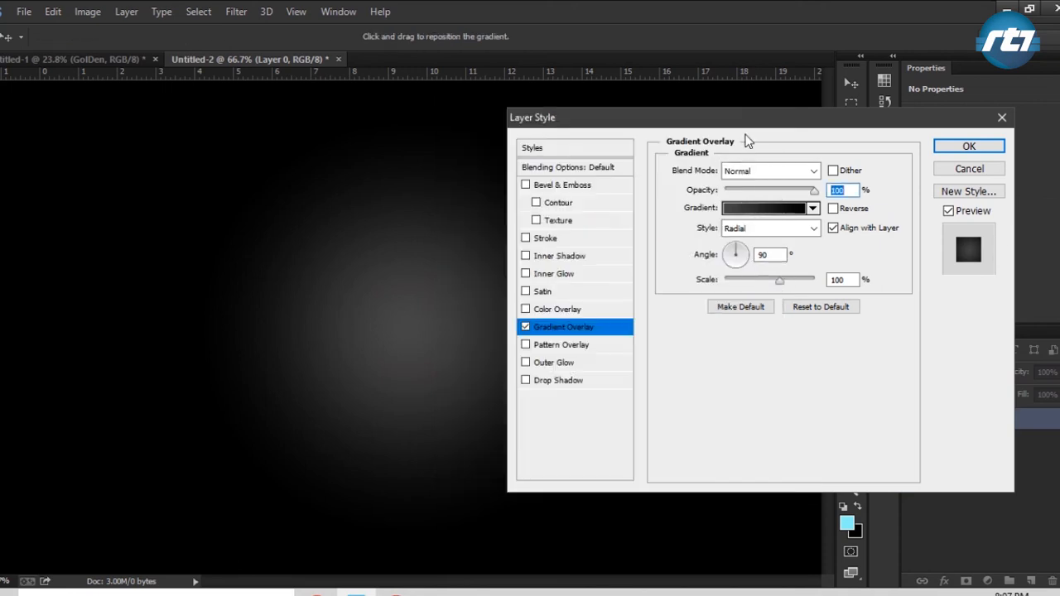
Set the Gradient Overlay scale to 130% and apply the layer style
left_click_drag(748, 116, 860, 108)
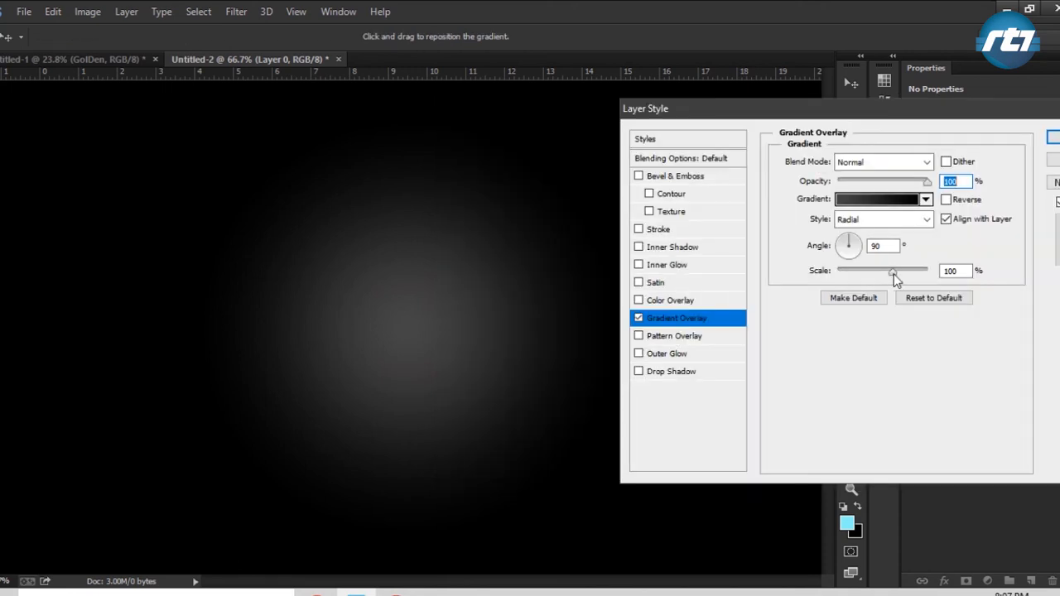
left_click_drag(894, 276, 915, 276)
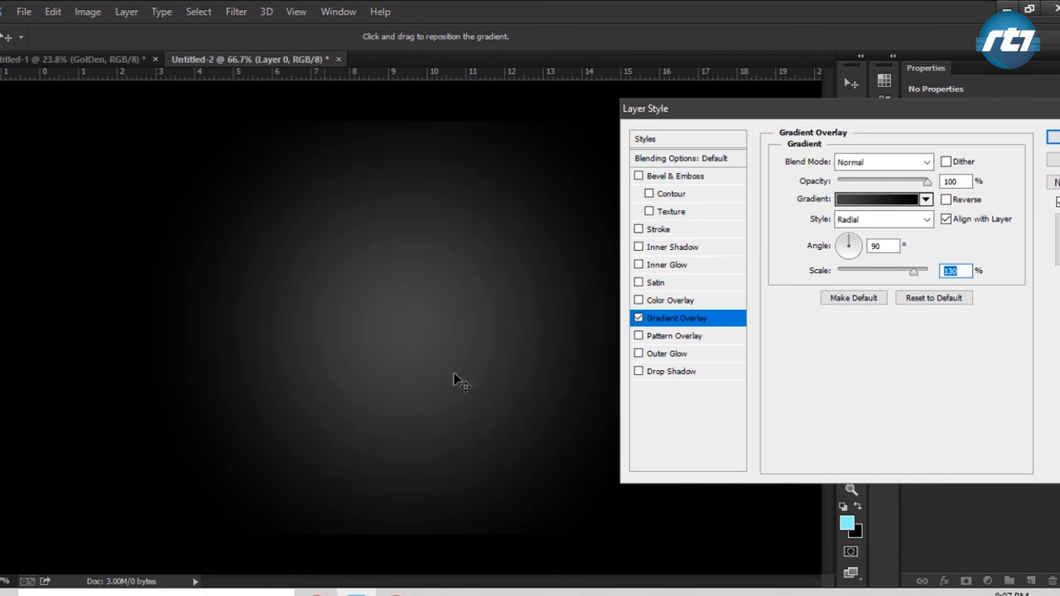
left_click_drag(907, 121, 819, 120)
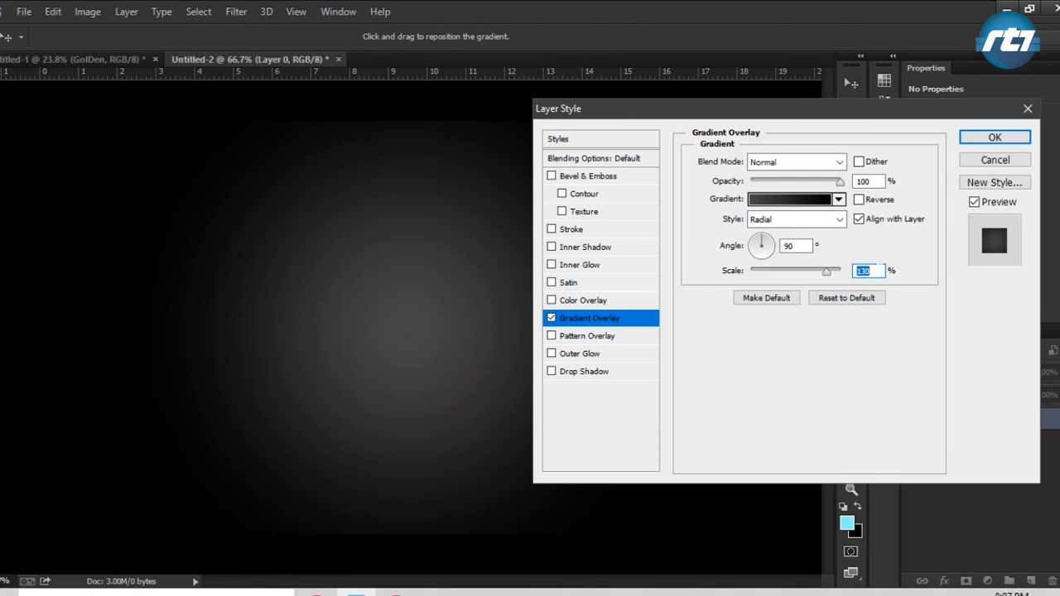
left_click(986, 138)
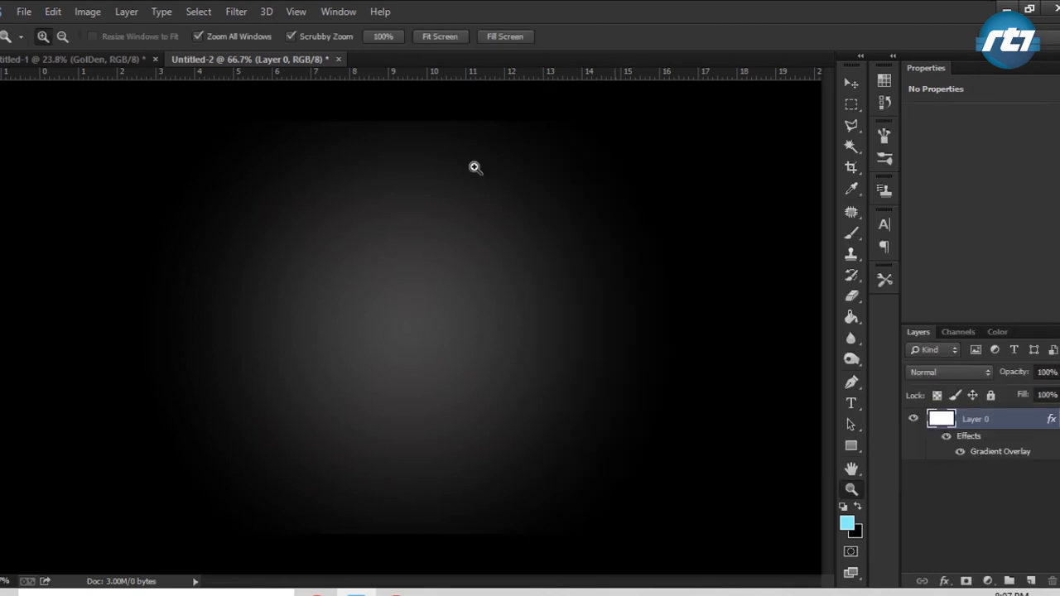
Add a text layer reading "GOLDEN" just left of the canvas centre
left_click(852, 85)
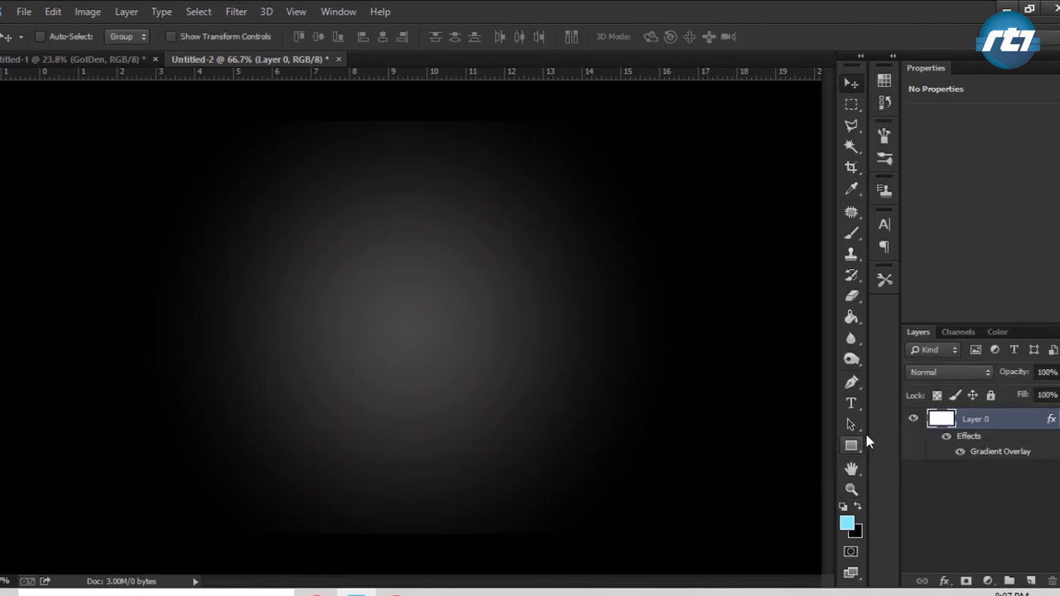
left_click(852, 404)
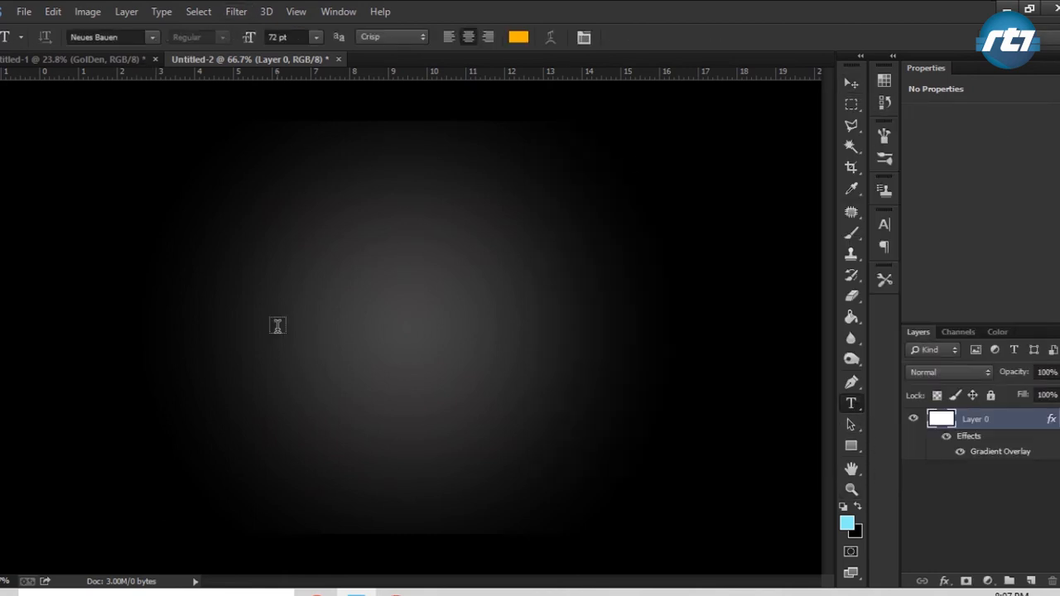
left_click(277, 327)
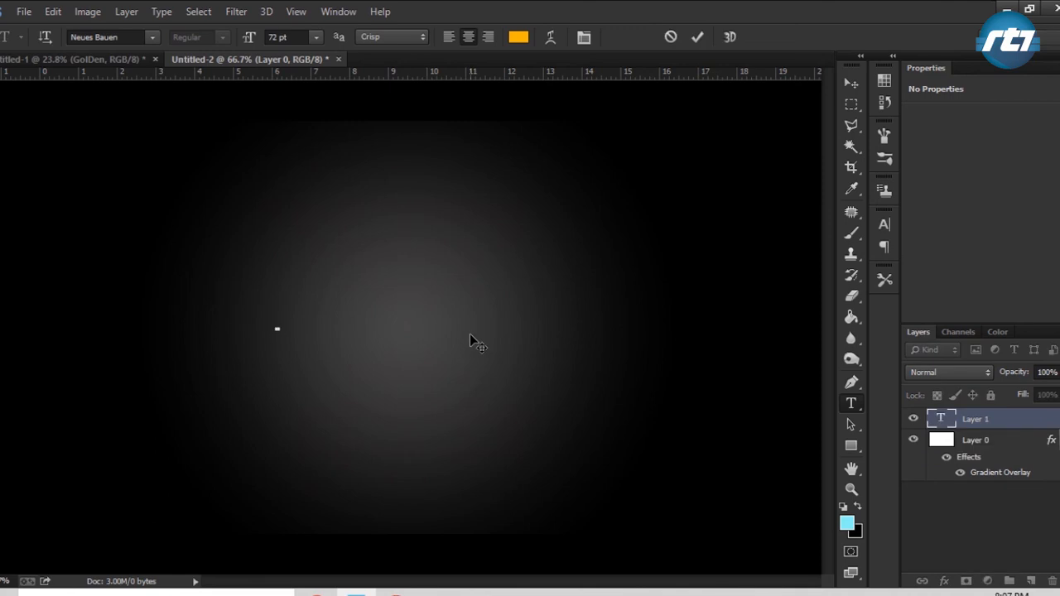
type("G")
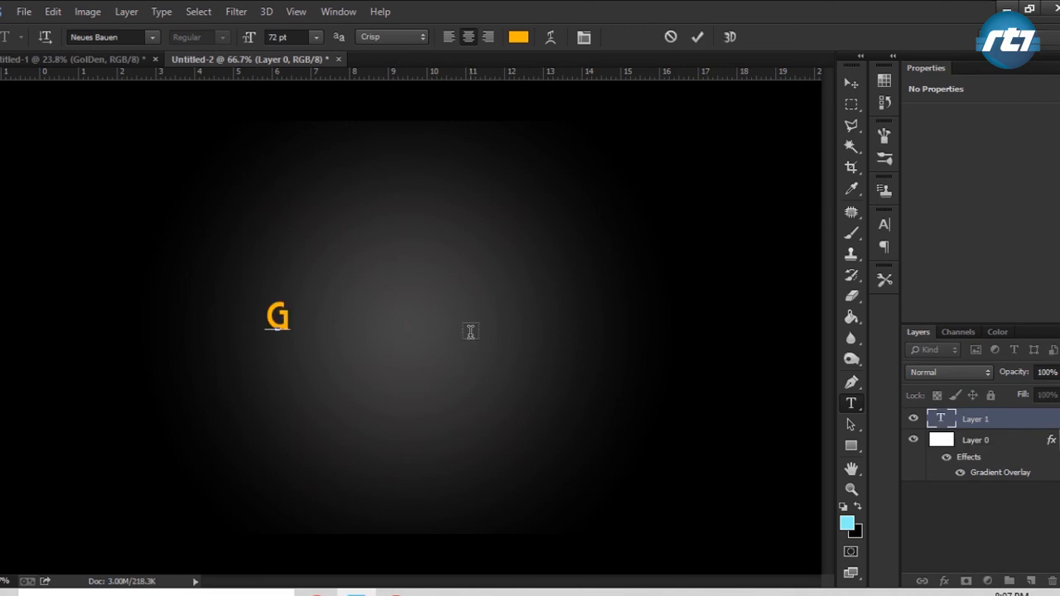
type("OLDEN")
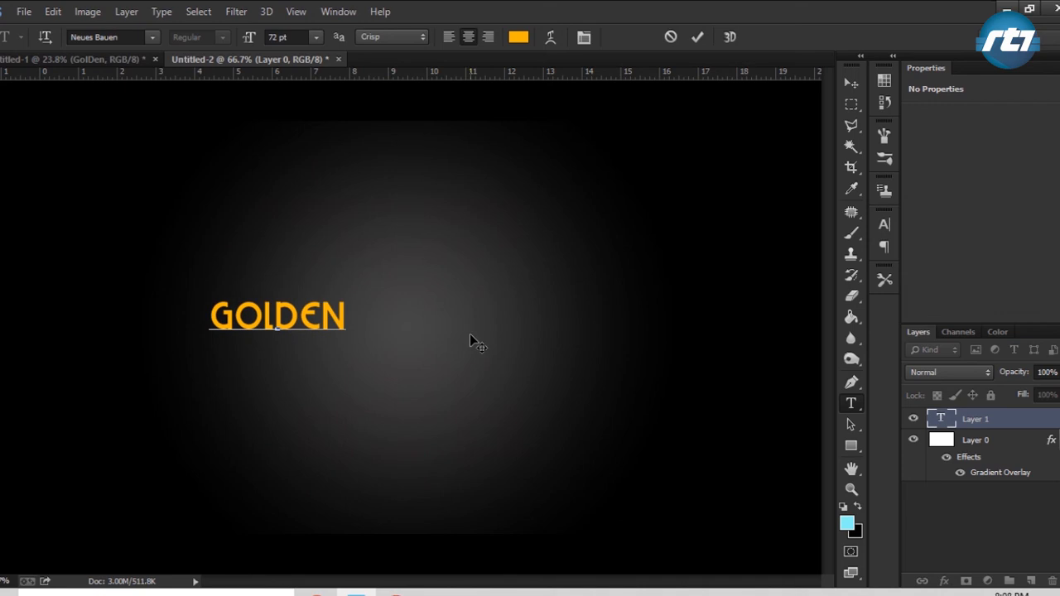
left_click(849, 82)
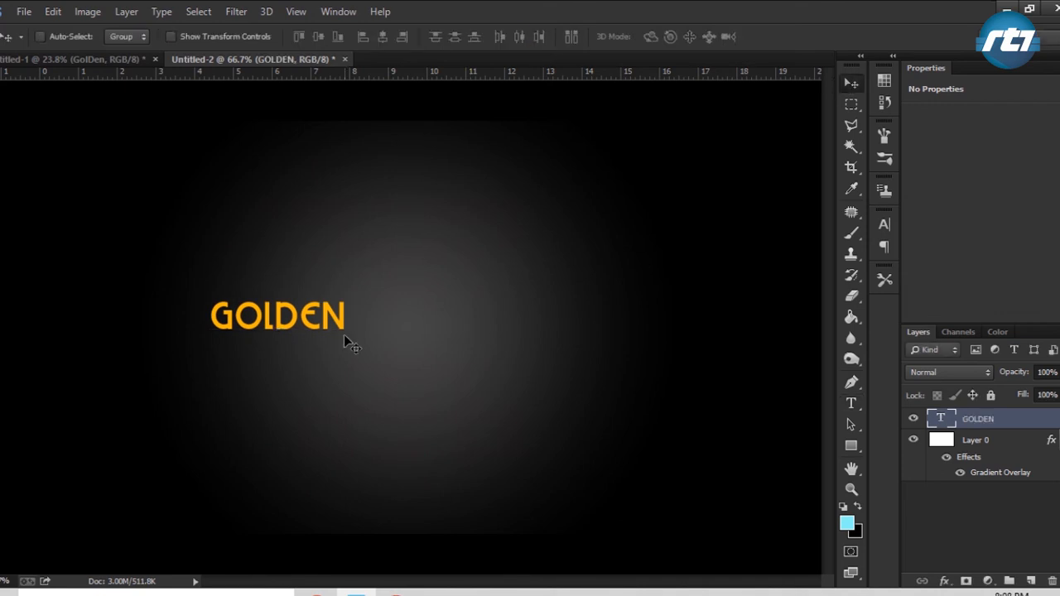
Scale the GOLDEN text proportionally to about 315% and move it to slightly above the canvas centre
key("ctrl+t")
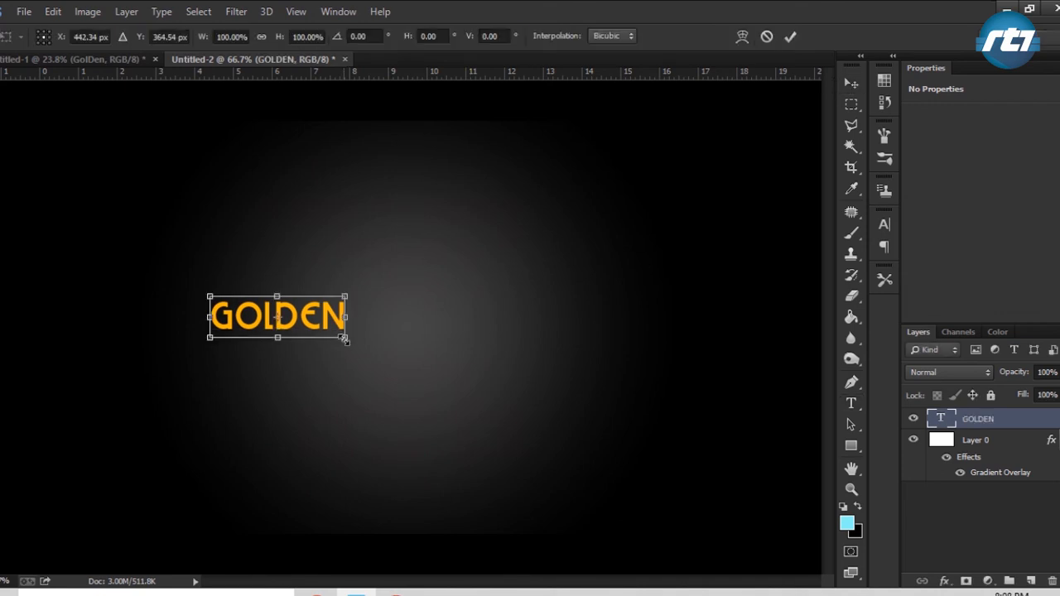
left_click_drag(344, 339, 633, 436)
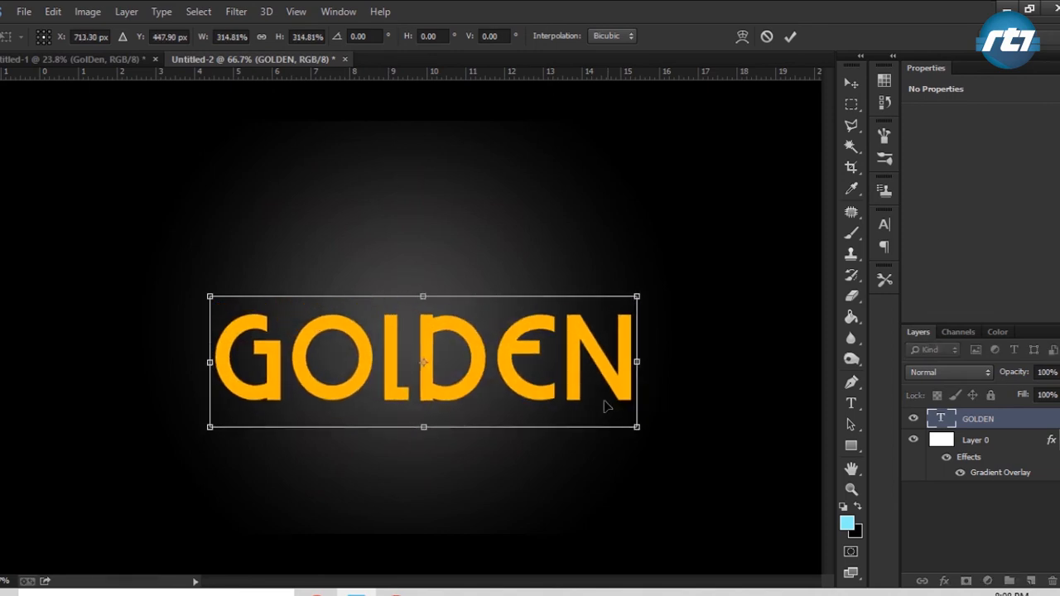
left_click_drag(599, 372, 587, 291)
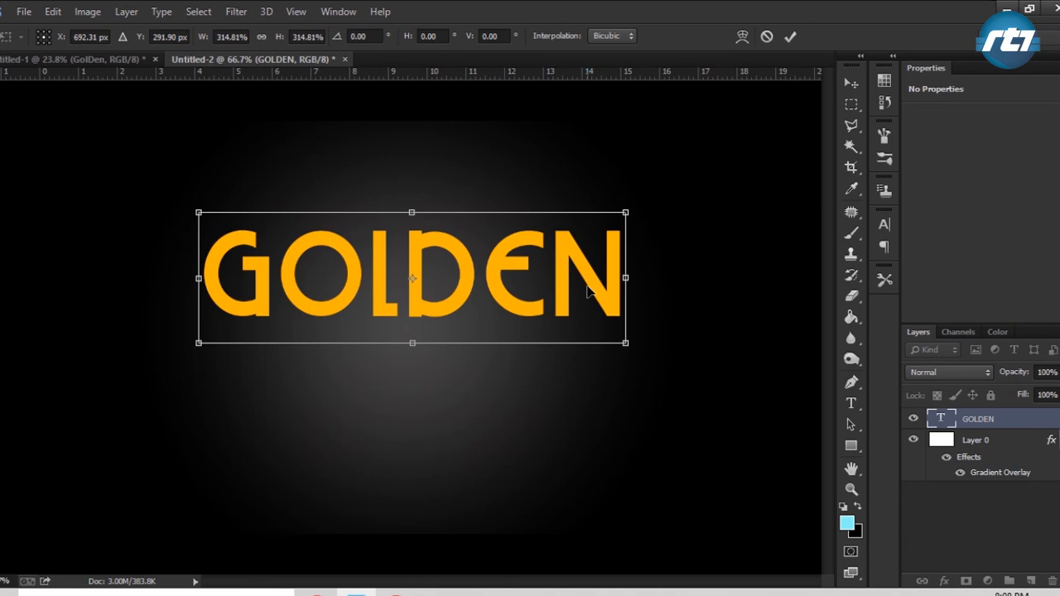
key("Return")
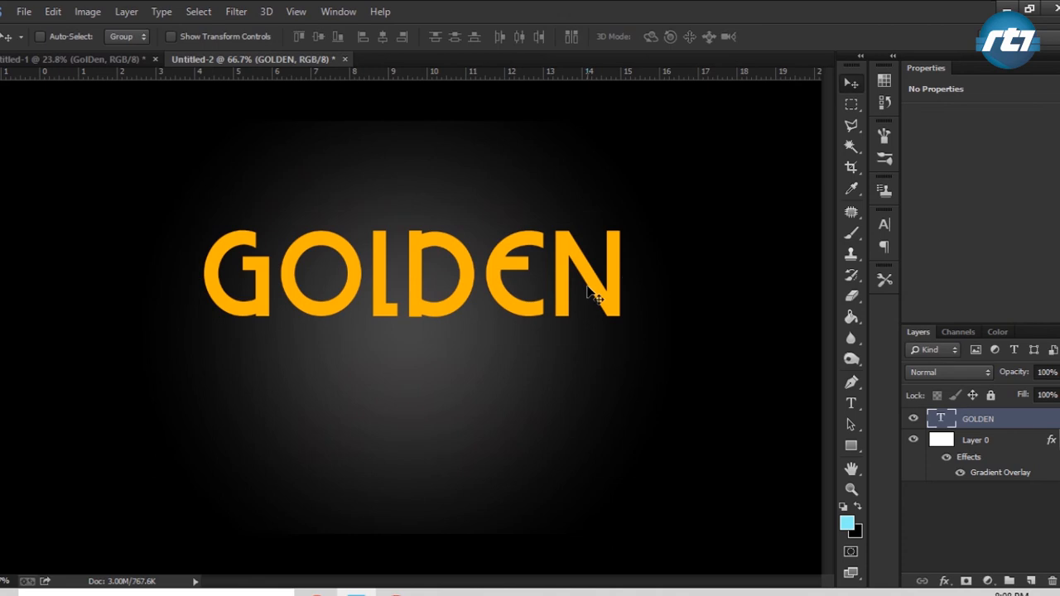
Change the letters OL and EN to lowercase so the text reads "GolDen"
left_click(850, 404)
left_click_drag(277, 270, 394, 274)
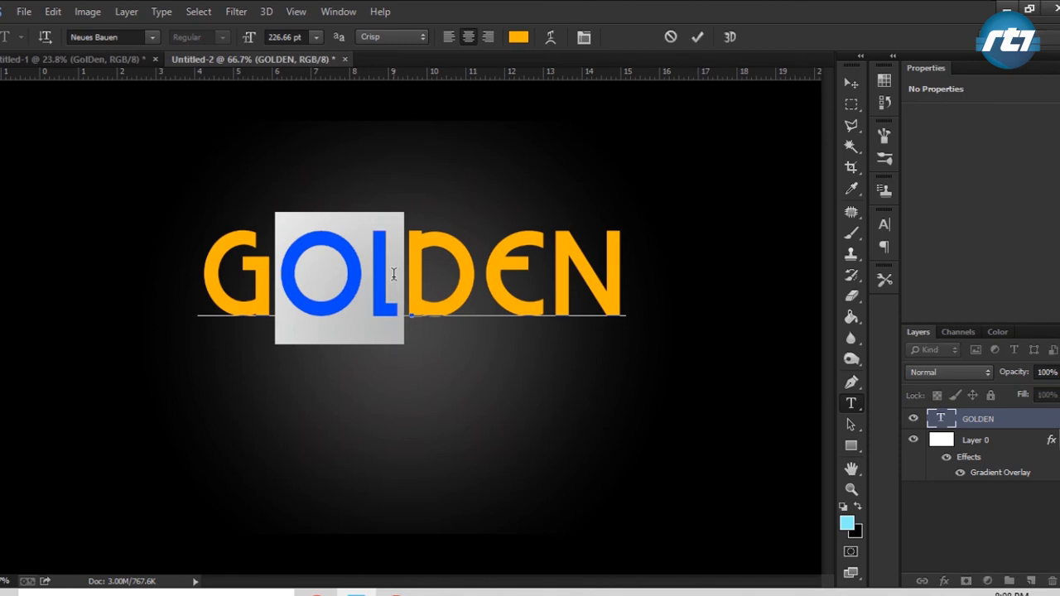
type("ol")
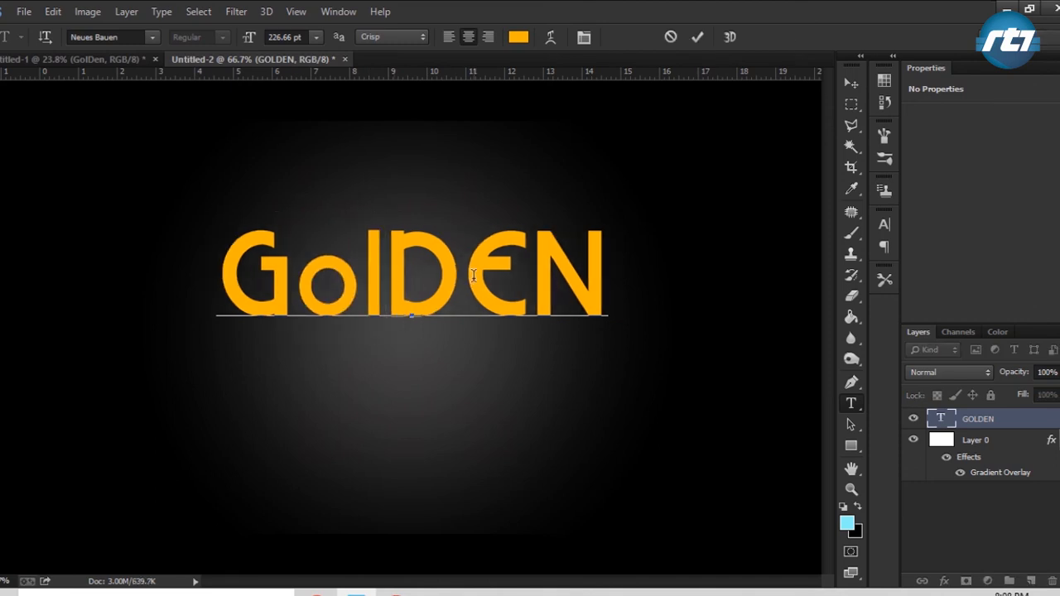
left_click_drag(468, 276, 592, 276)
type("en")
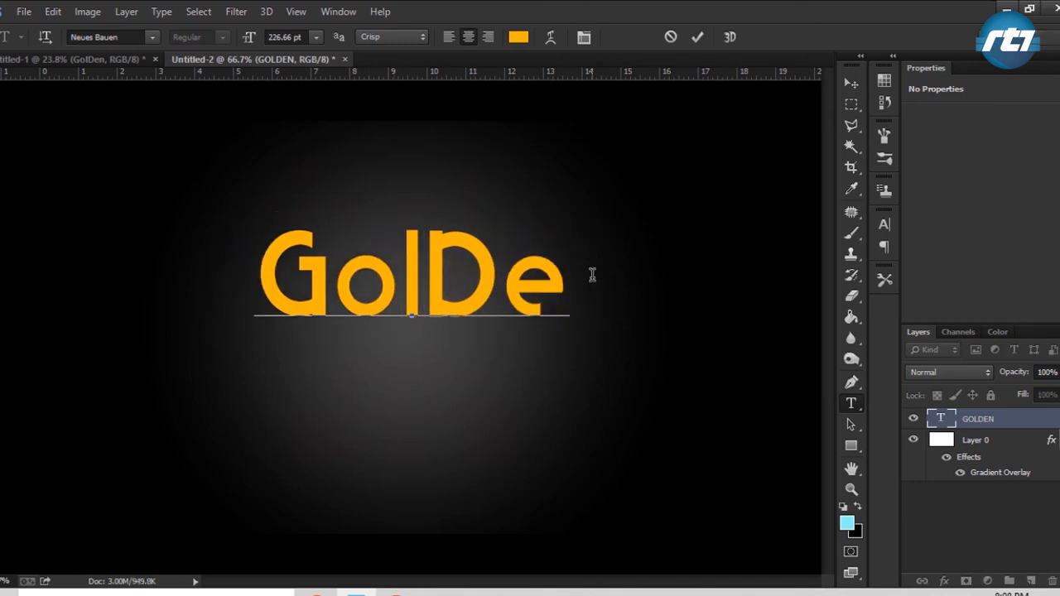
left_click(850, 84)
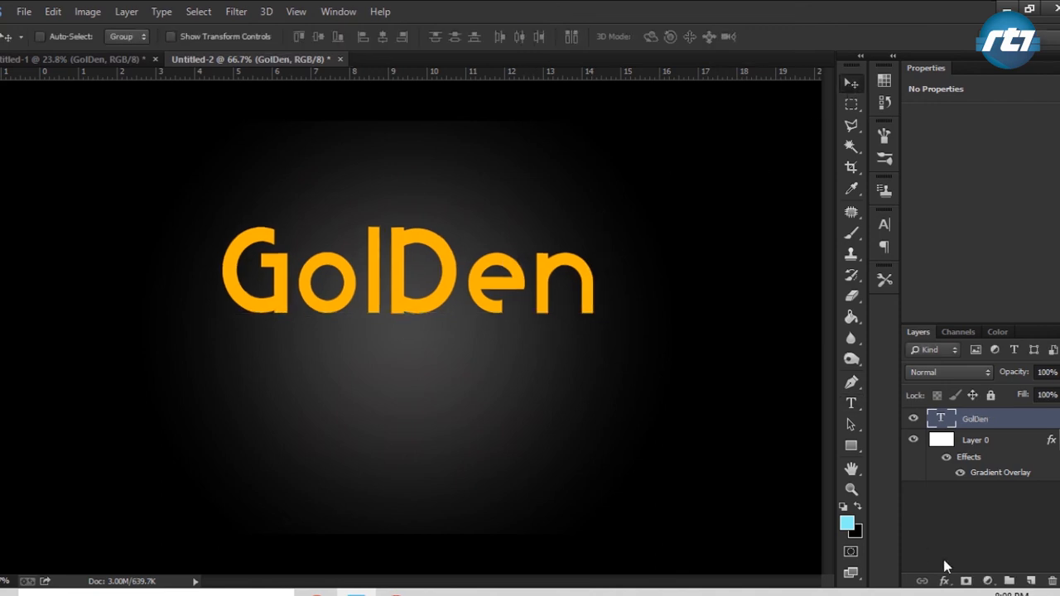
Add a Bevel & Emboss effect to the GolDen text layer with depth 580% and size 8 px
left_click(943, 581)
left_click(973, 412)
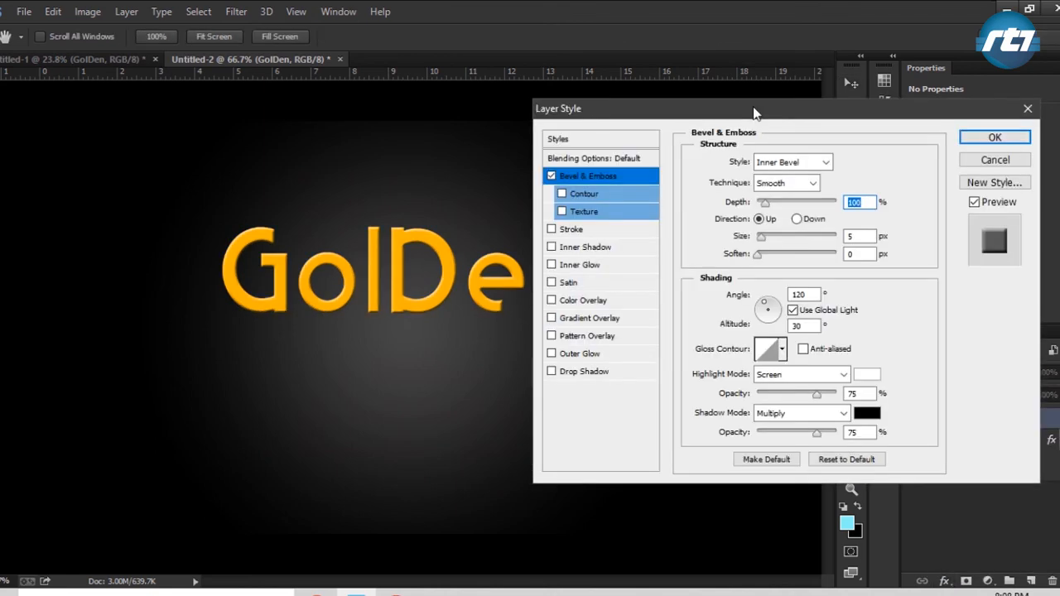
left_click_drag(753, 111, 828, 103)
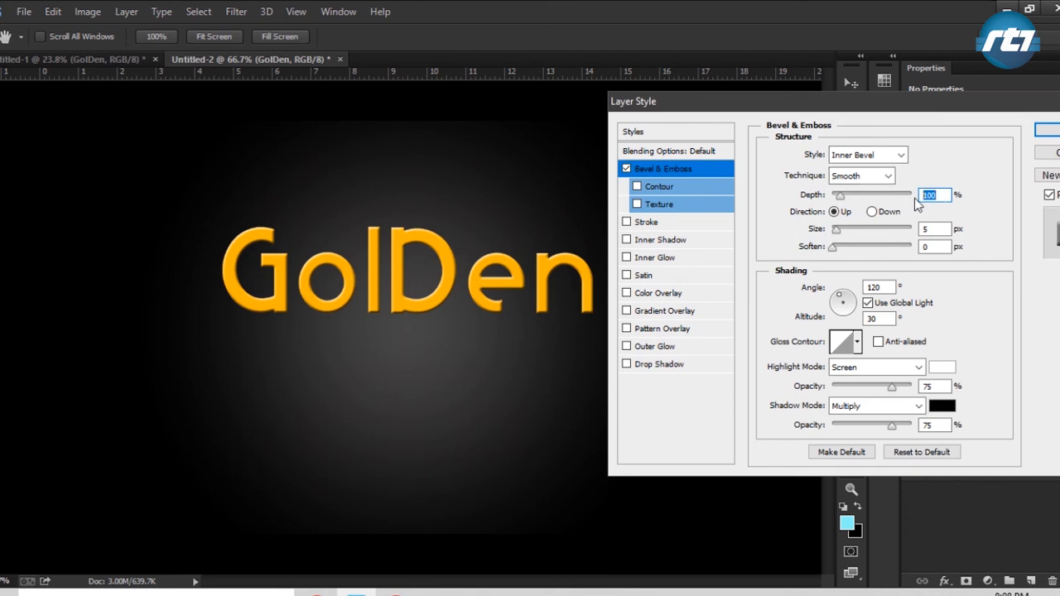
type("580")
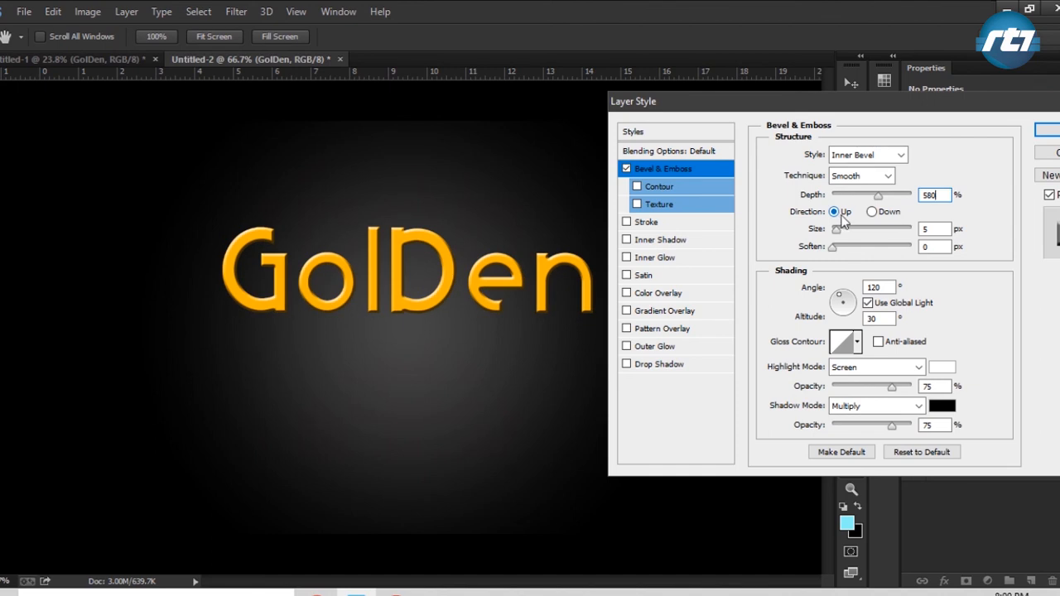
key("Tab")
type("8")
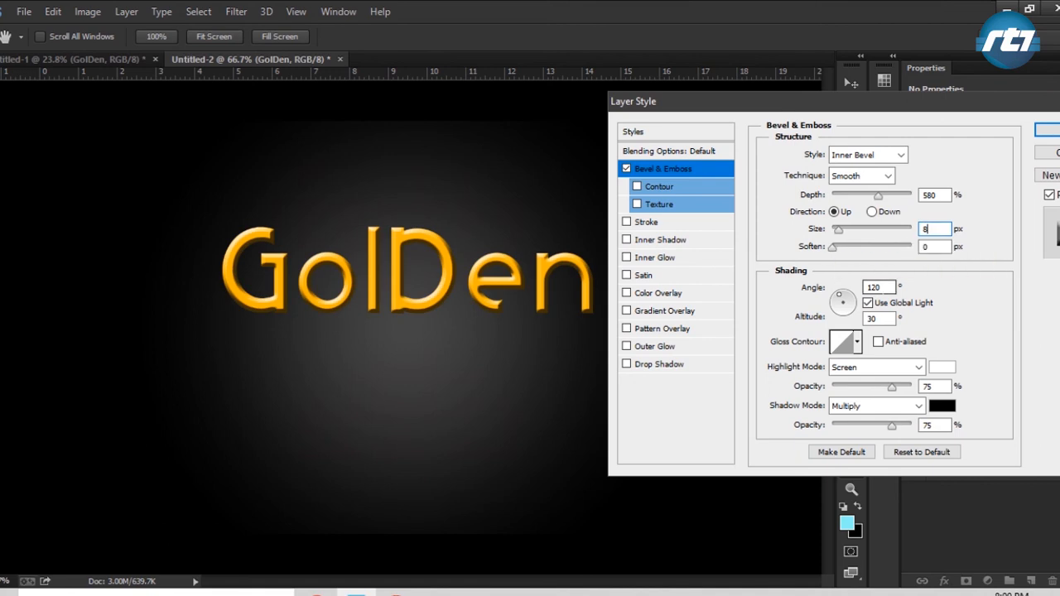
Turn off Use Global Light for the bevel and set its shading angle to 85° and altitude to 26°
double_click(876, 287)
type("85")
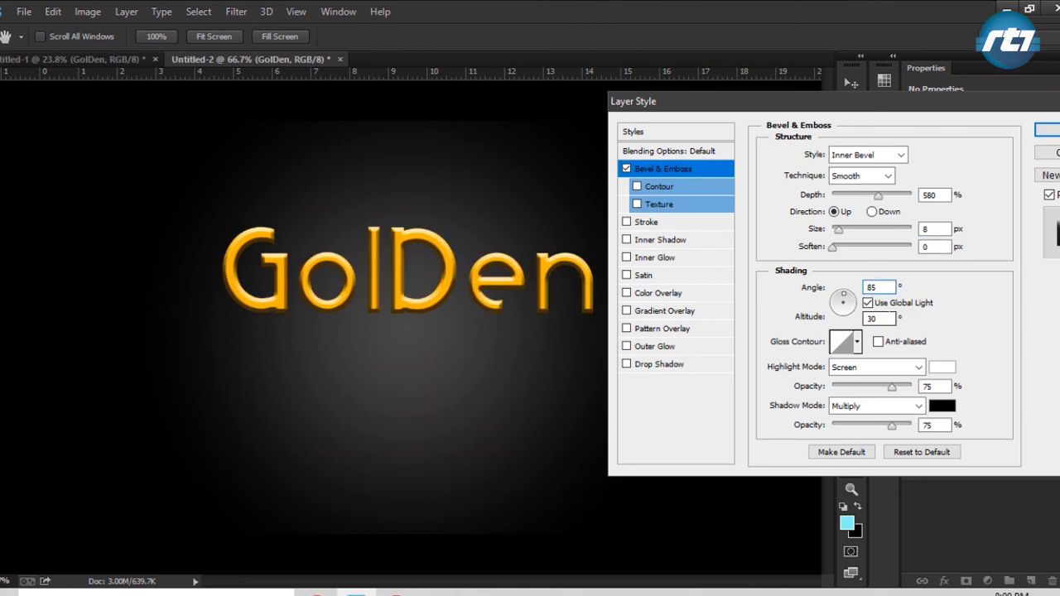
left_click(867, 303)
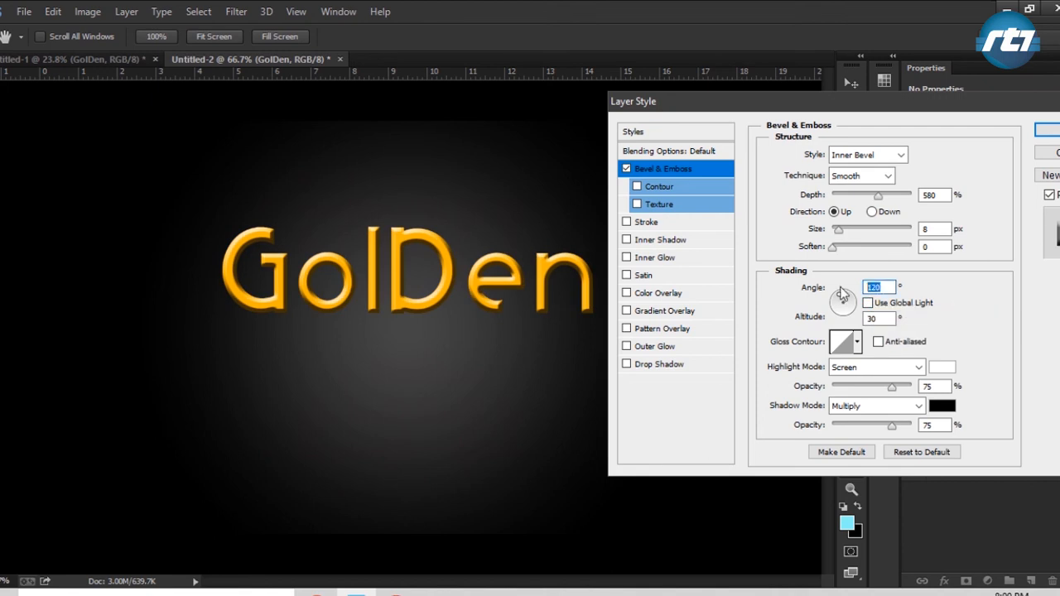
type("85")
key("Tab")
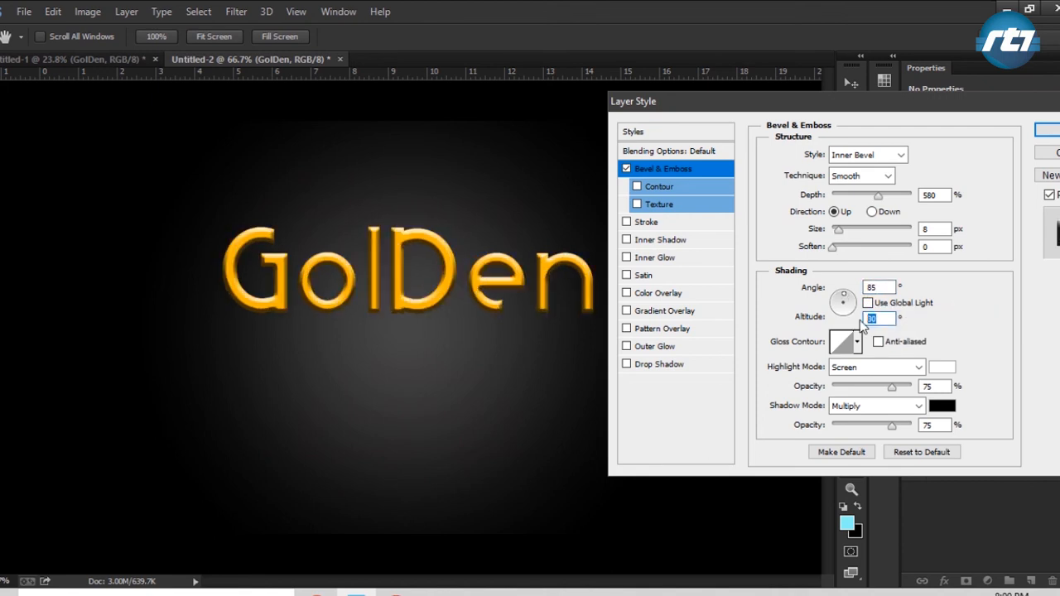
type("26")
key("Return")
Apply the double-peaked ring gloss contour to the bevel shading
left_click(858, 342)
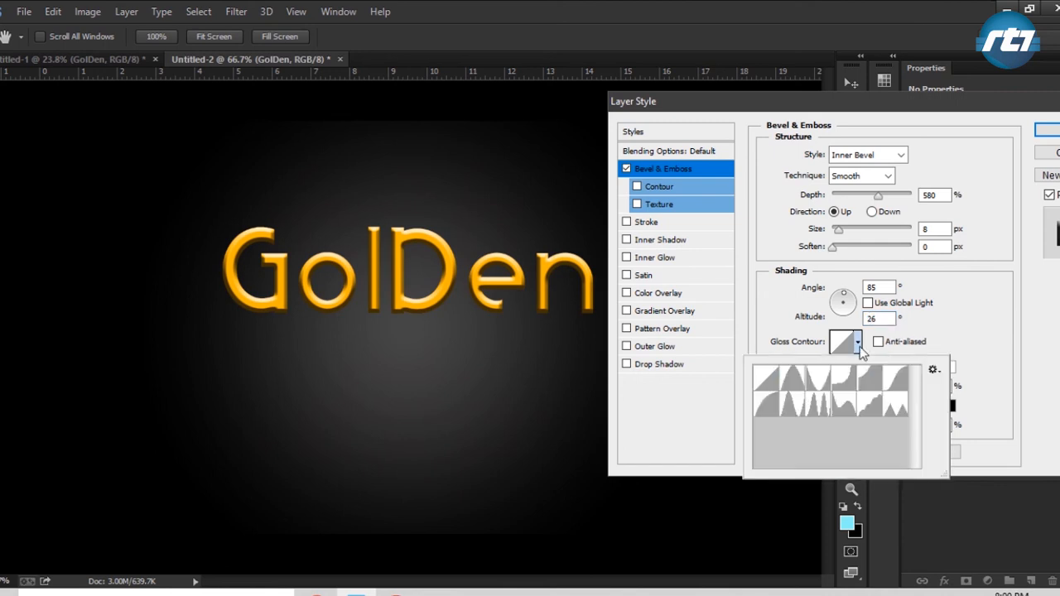
left_click(818, 407)
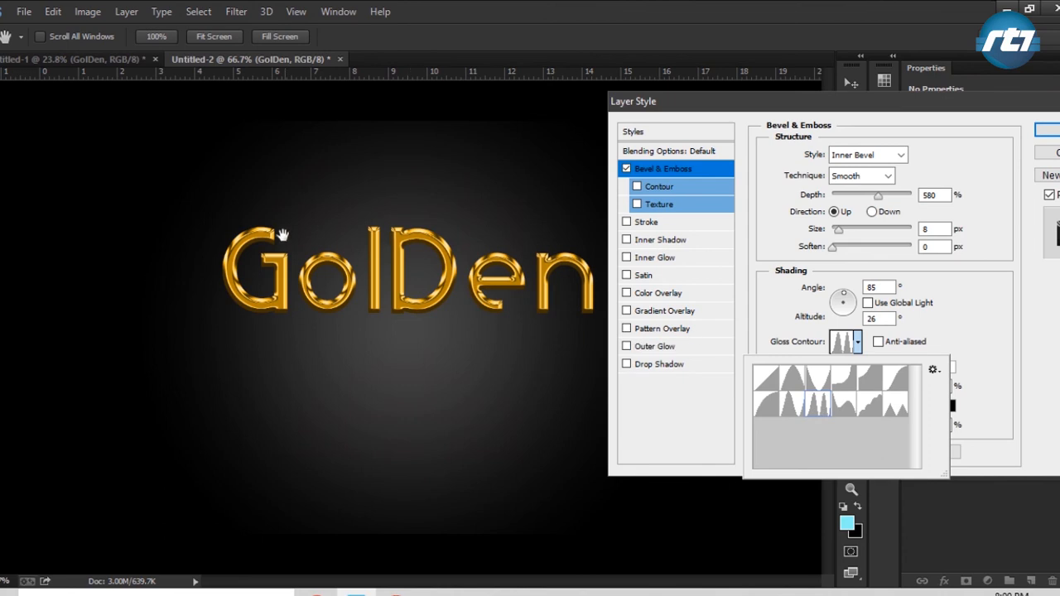
left_click(753, 106)
left_click_drag(753, 106, 765, 91)
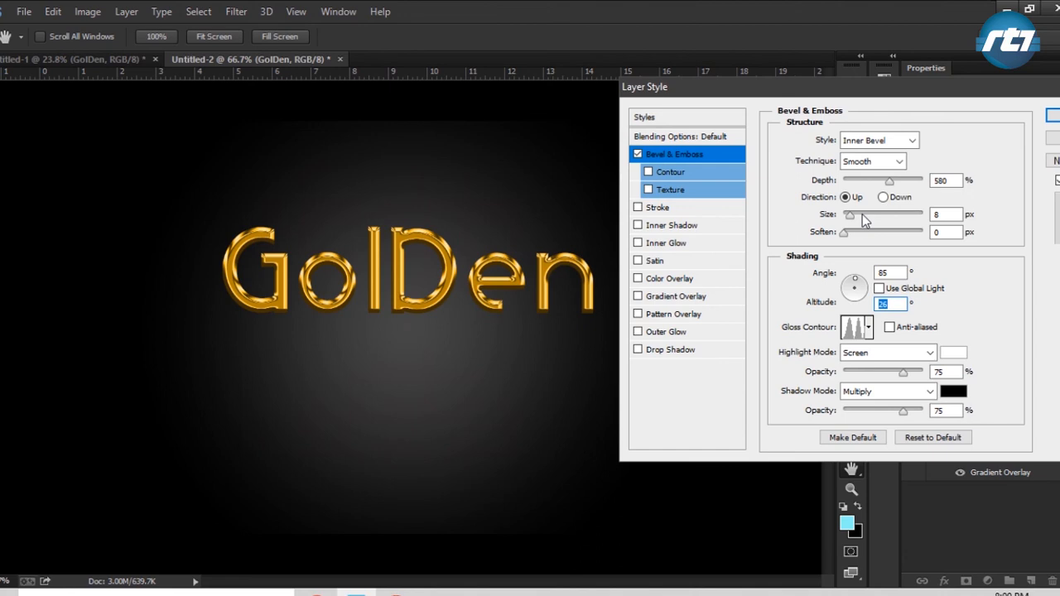
Set the bevel depth to 320% and its size to 8 px, and apply the layer style
left_click_drag(851, 219, 851, 221)
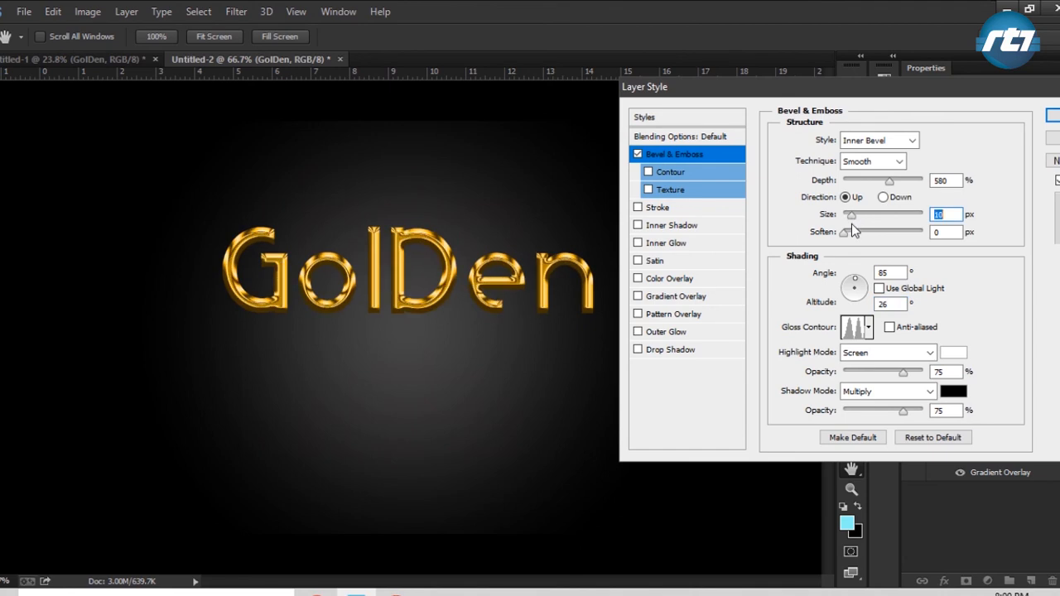
double_click(940, 179)
type("320")
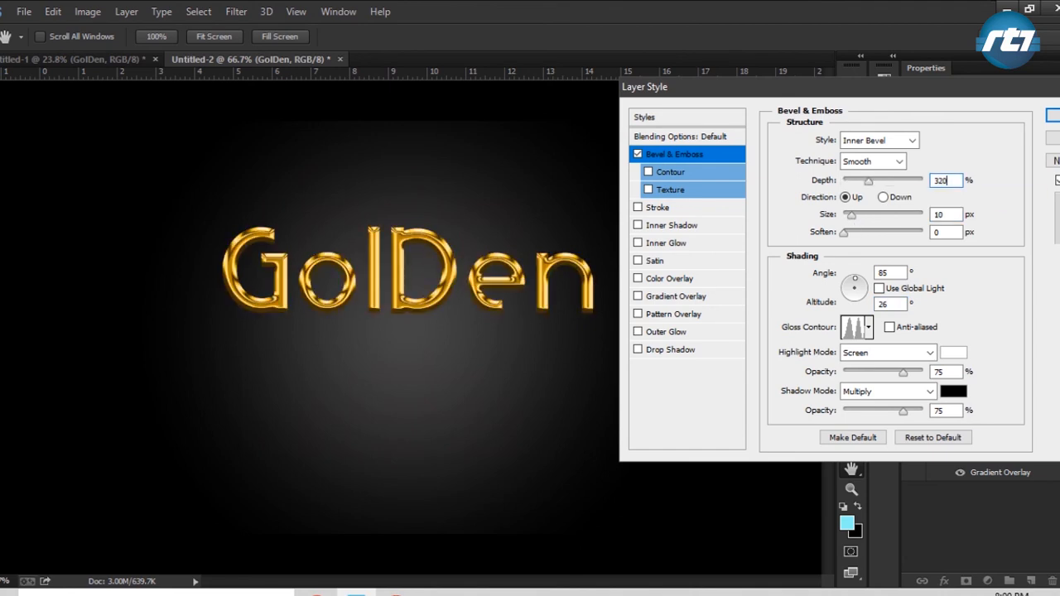
left_click_drag(961, 91, 956, 82)
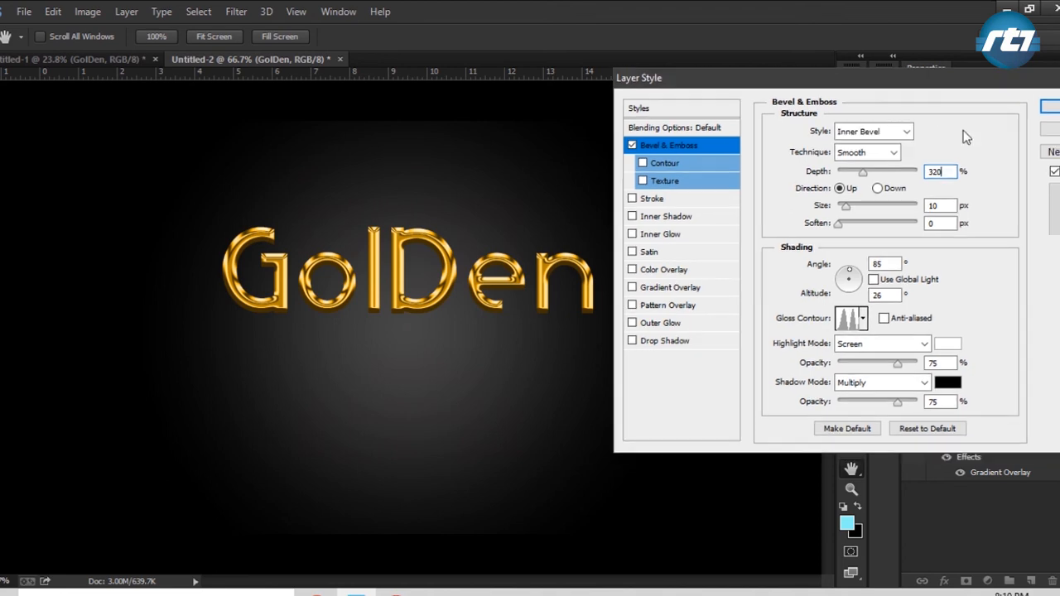
left_click(995, 187)
left_click(933, 205)
key("Down")
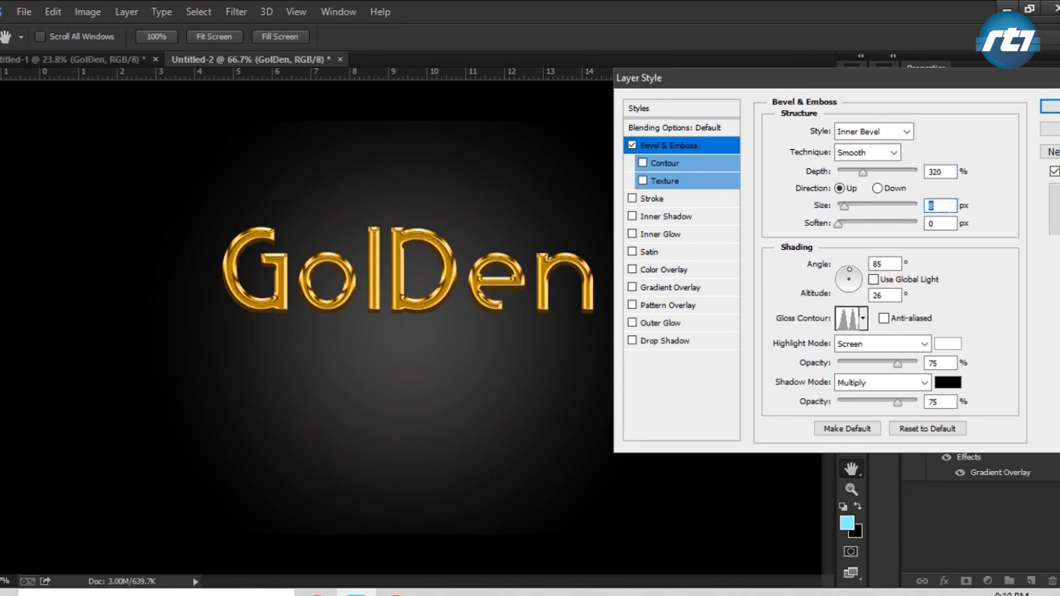
key("Up")
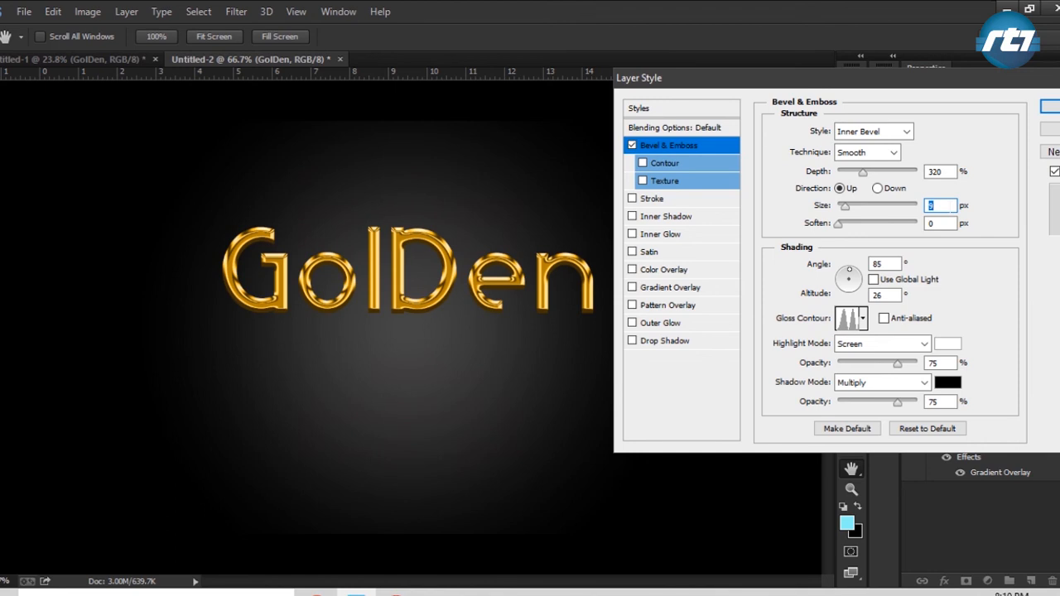
key("Down")
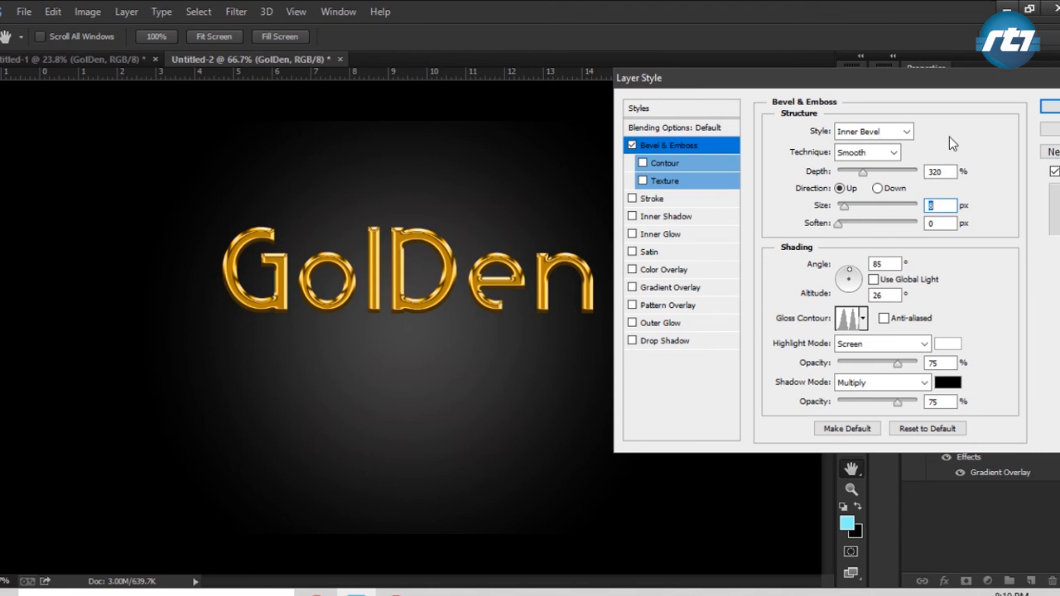
left_click(1053, 109)
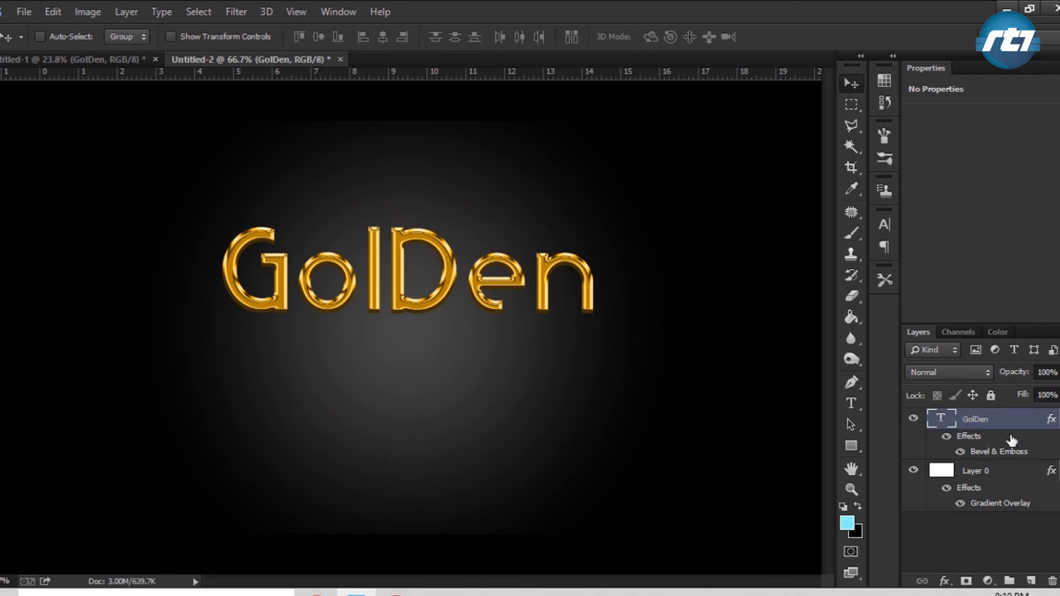
Duplicate the GolDen text layer and flip the copy vertically
key("ctrl+j")
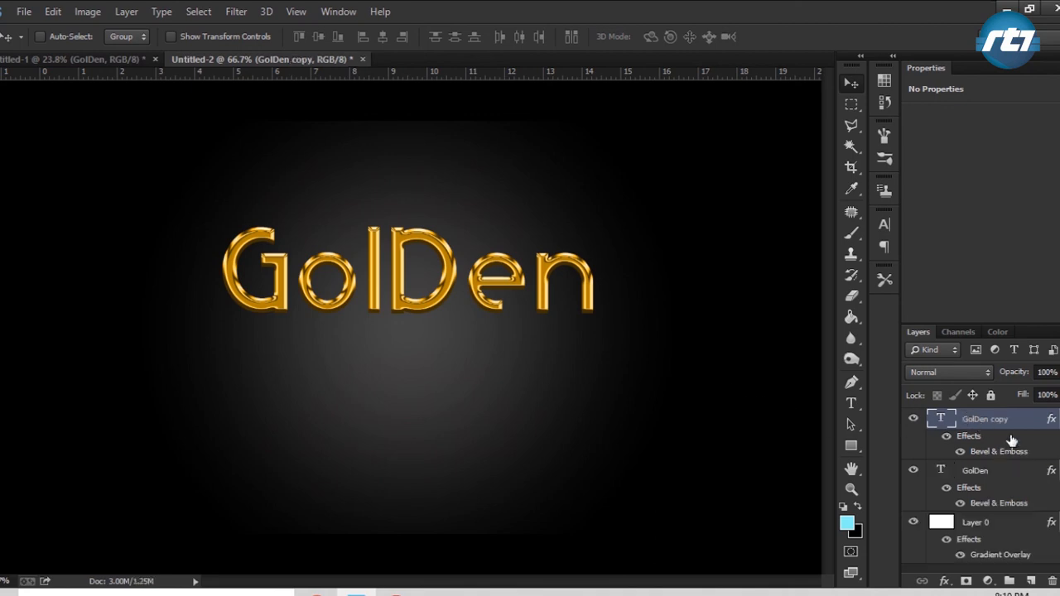
left_click(53, 11)
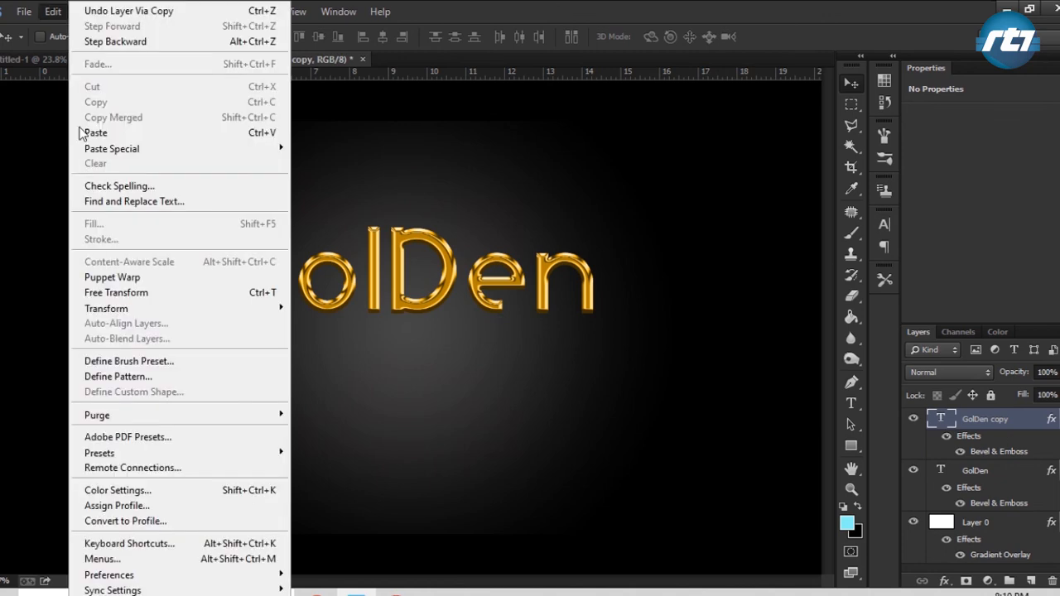
mouse_move(177, 311)
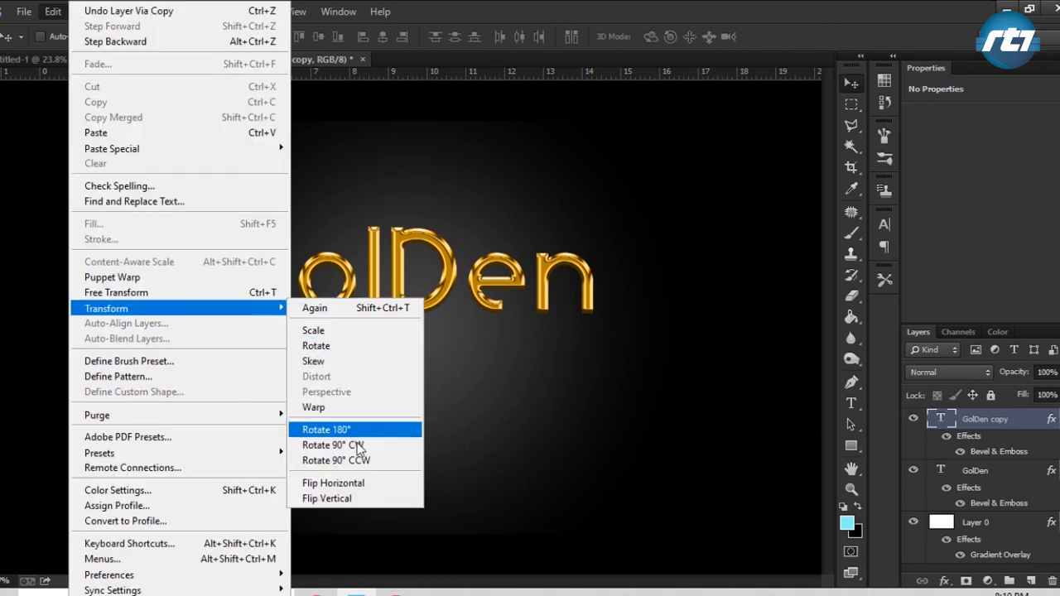
left_click(355, 502)
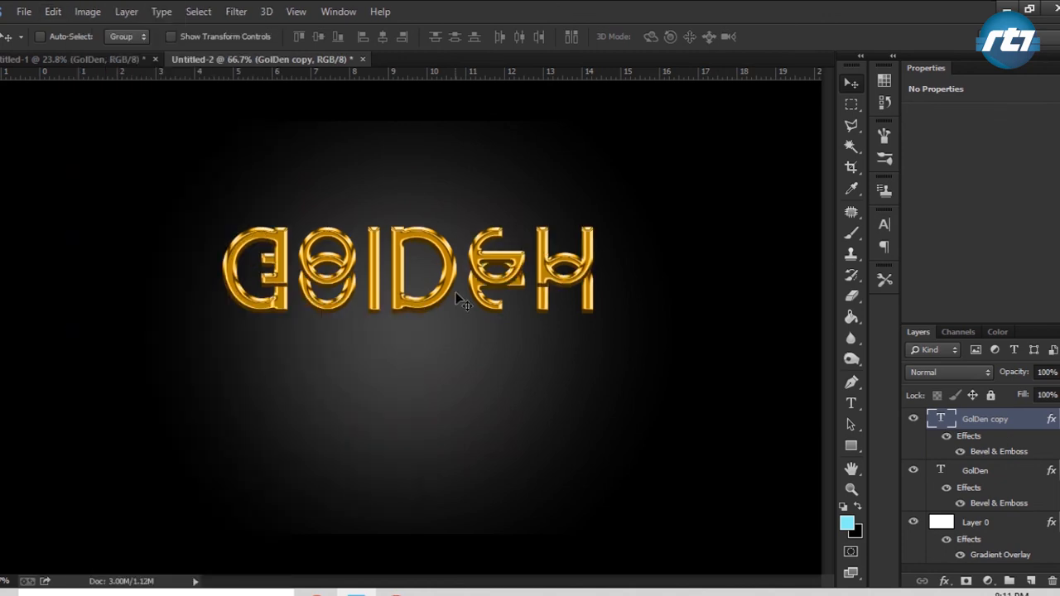
Move the flipped copy directly beneath the original text as a reflection and set its layer opacity to 50%
left_click_drag(450, 301, 447, 379)
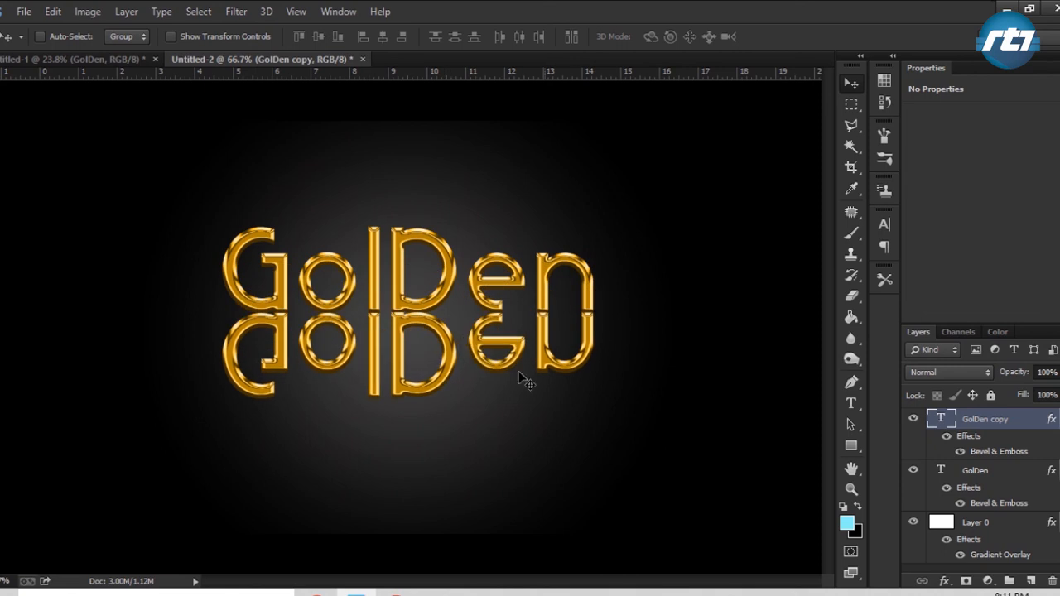
left_click(1058, 372)
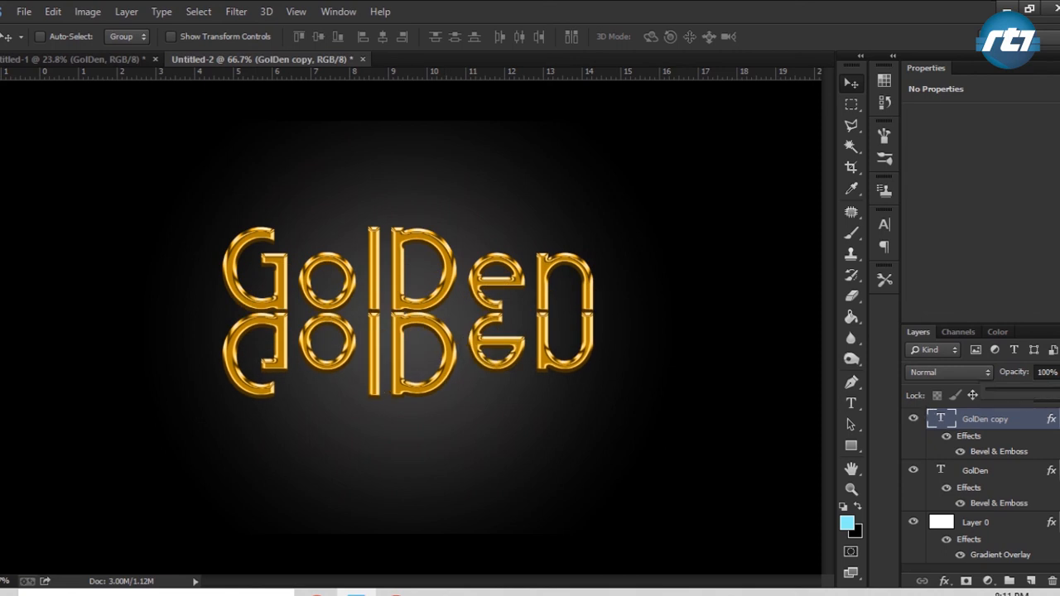
left_click_drag(1035, 396, 976, 370)
type("50")
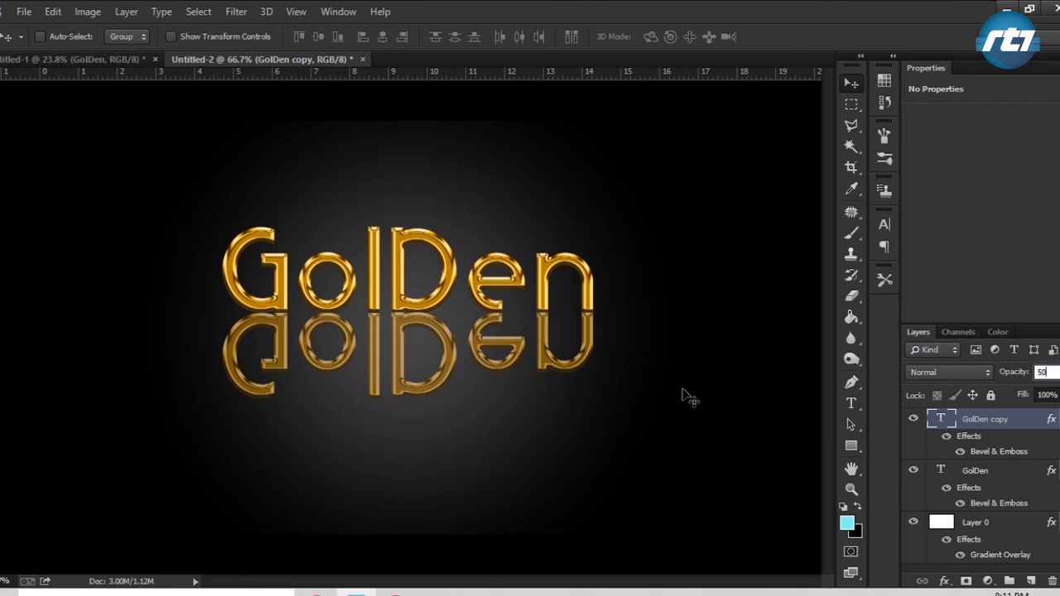
key("Return")
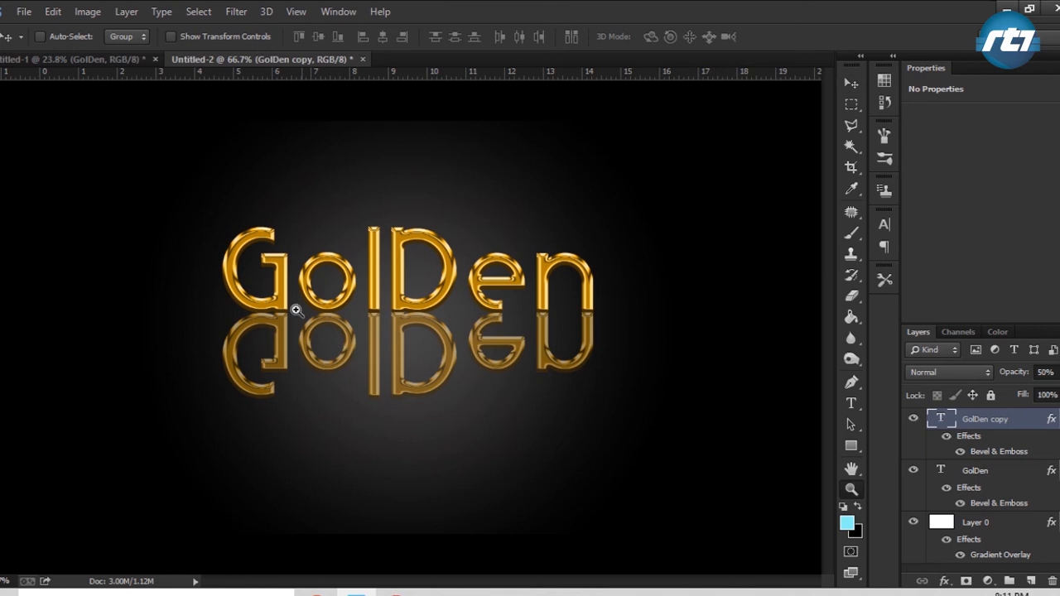
key("z")
left_click(311, 332)
left_click_drag(311, 332, 433, 353)
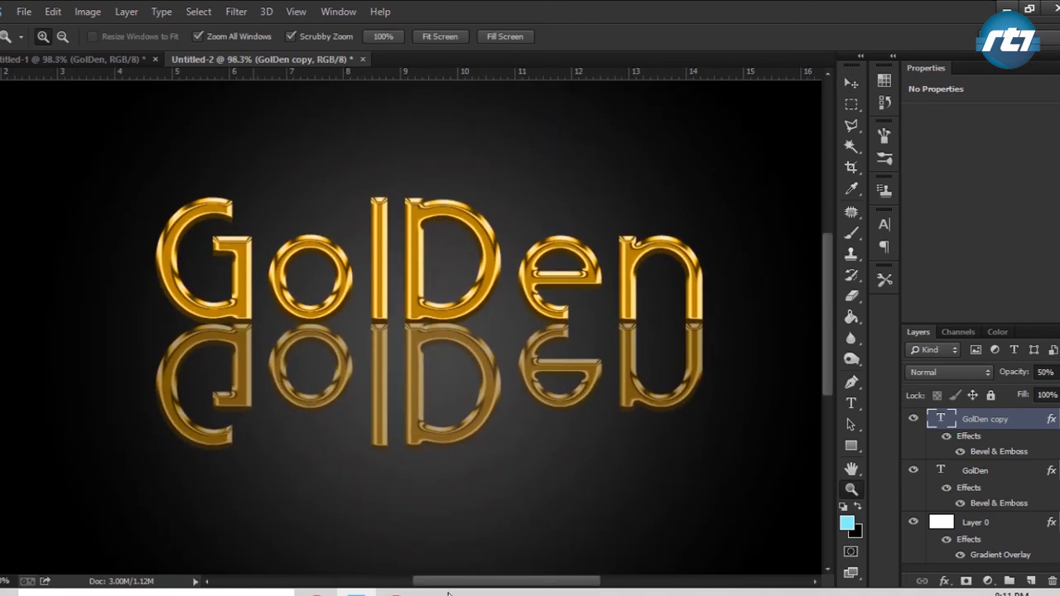